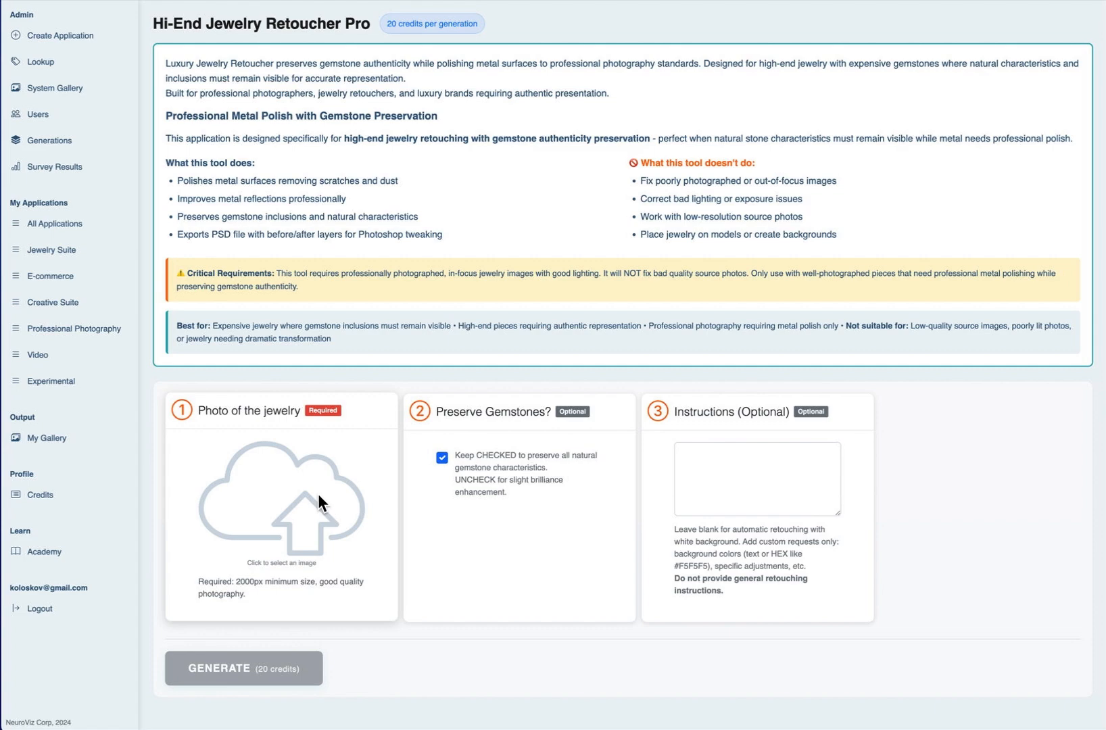
Step: Open the file chooser for uploading the jewelry photo and preview the ring photos in the nnn folder
left_click(331, 468)
left_click(724, 45)
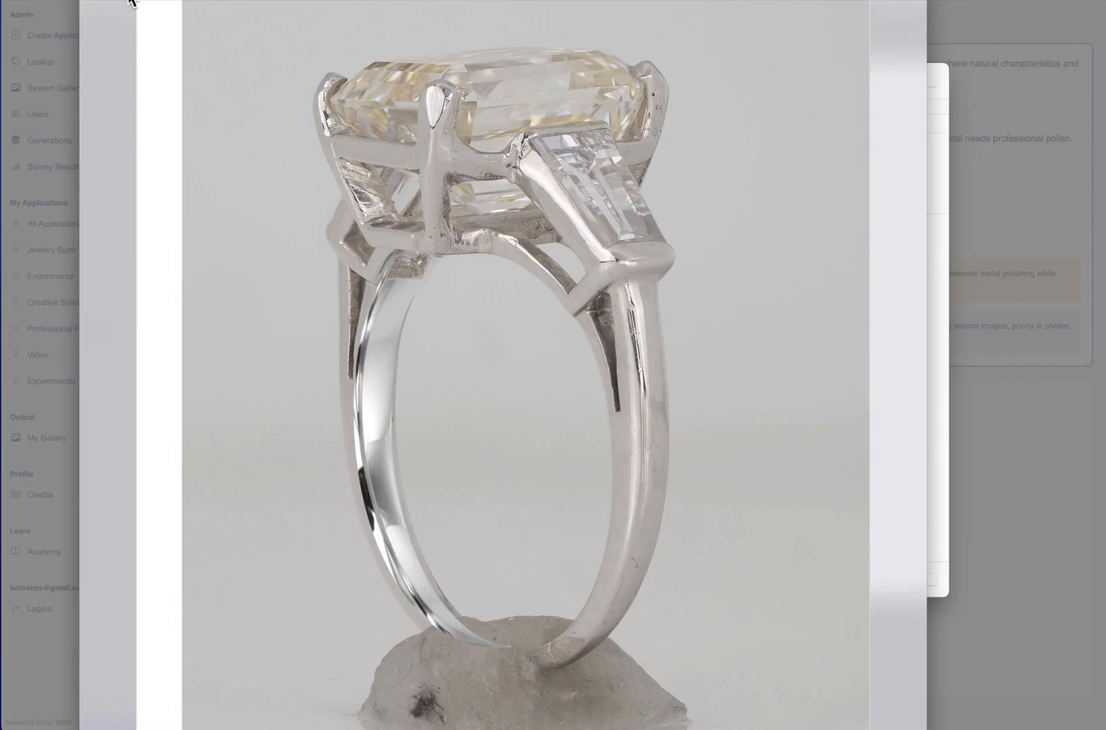
key("Right")
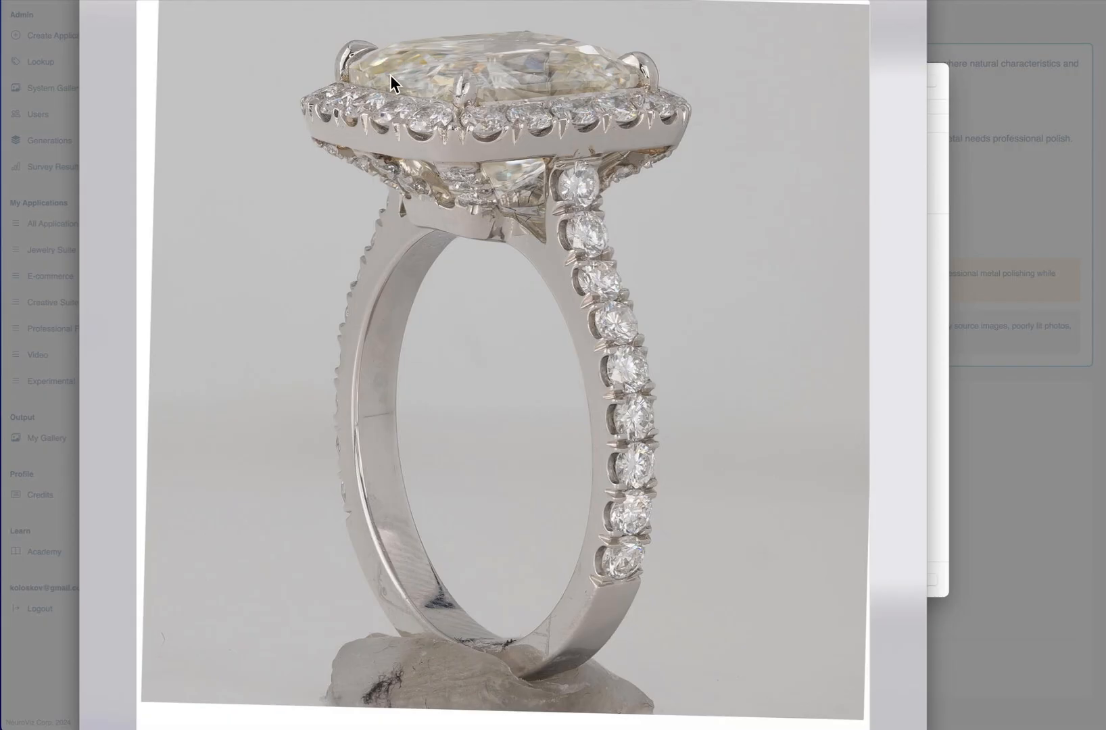
key("Down")
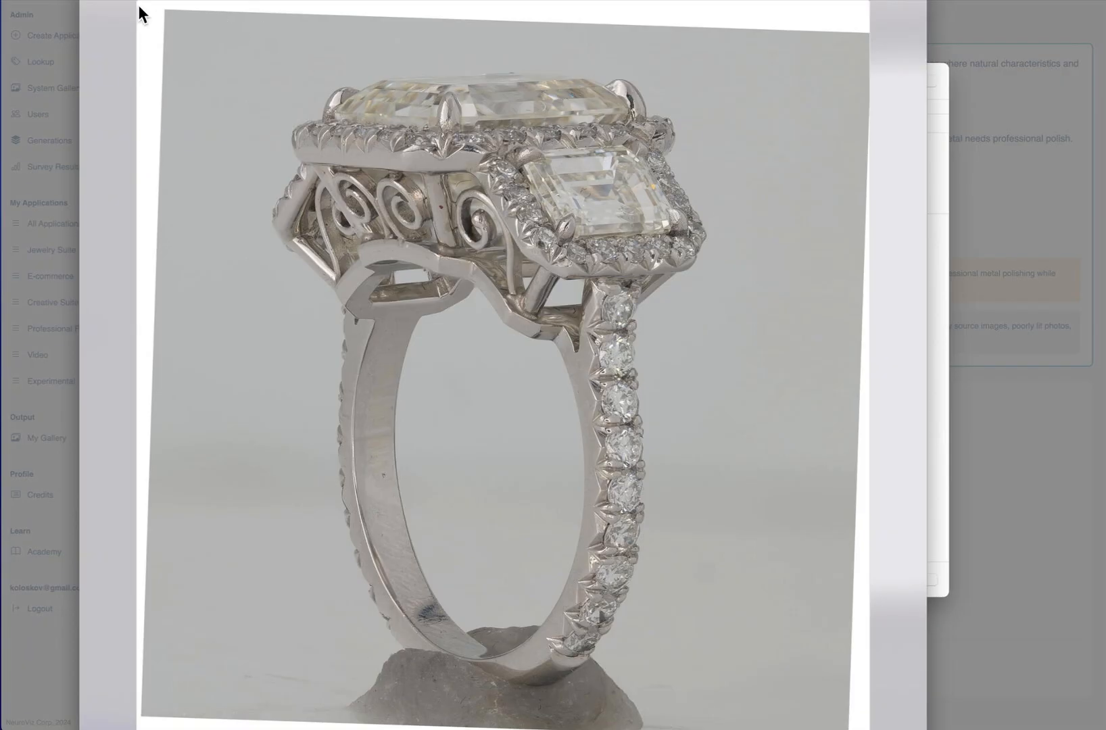
key("Down")
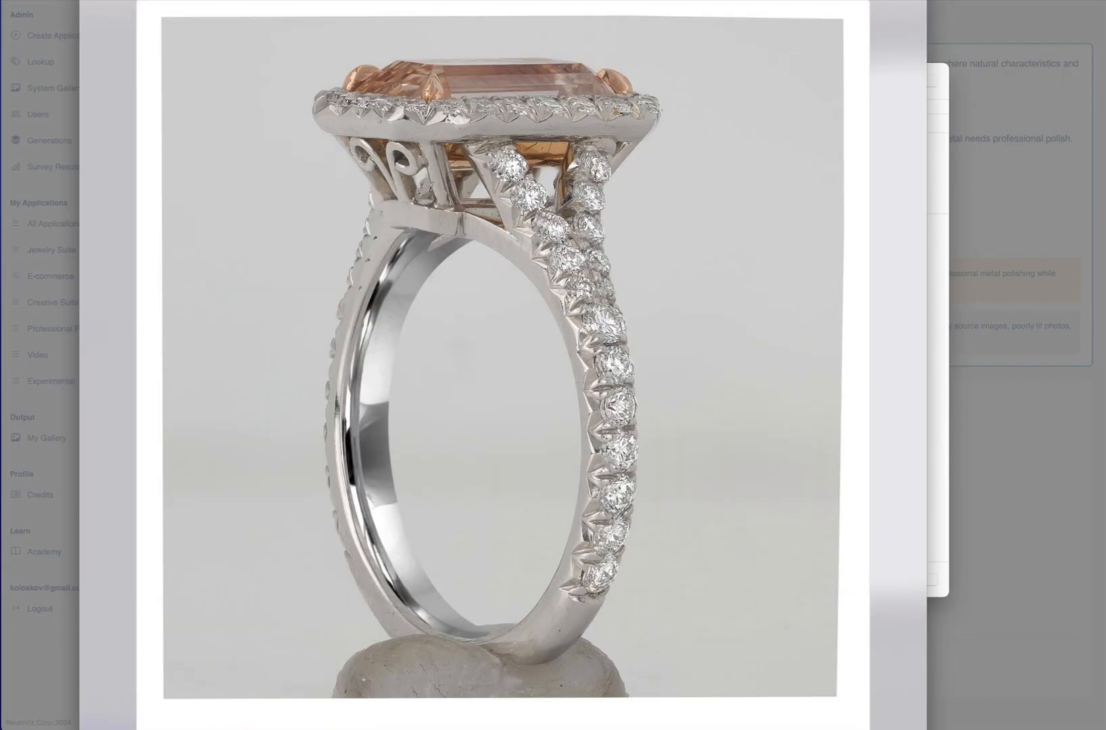
key("Down")
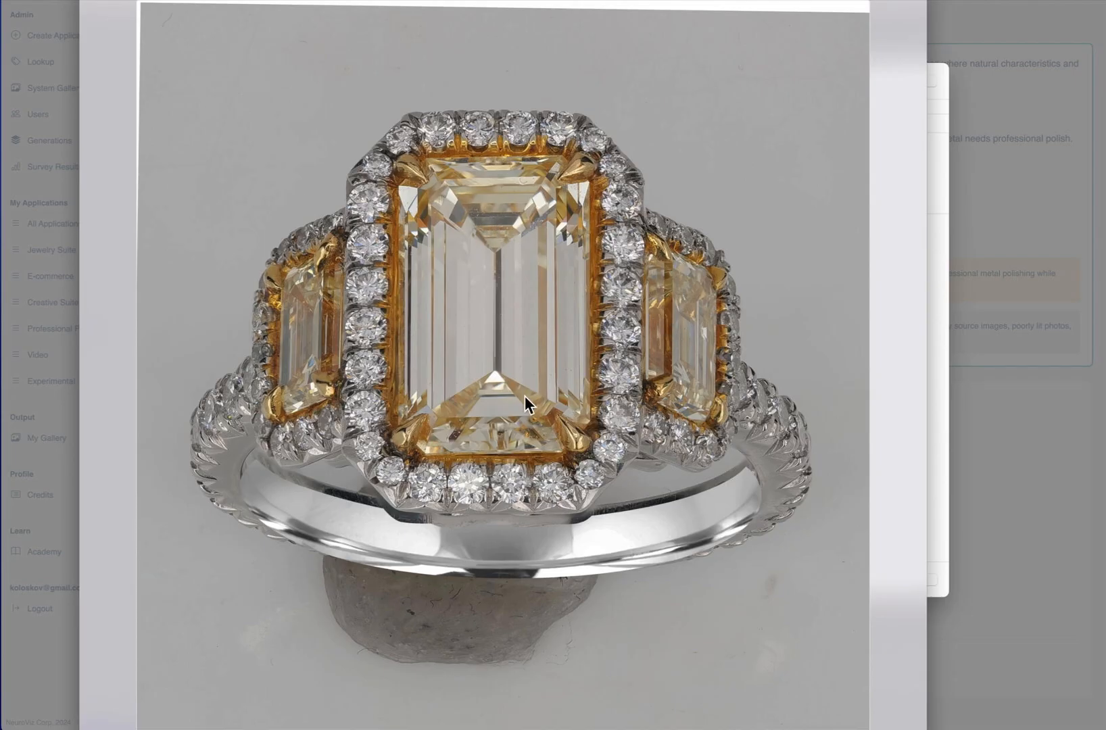
key("Down")
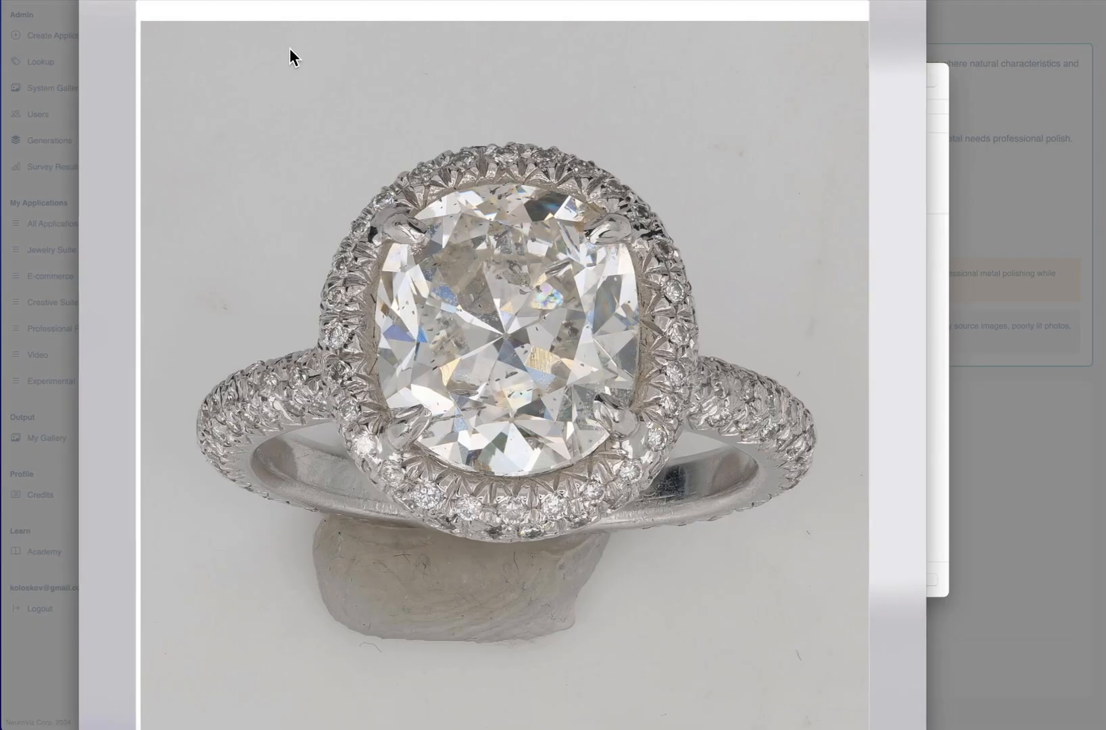
key("space")
Step: Open the bad folder and preview the blue-tinted ring, wire earring, stone bracelet and gold cluster ring photos
double_click(322, 165)
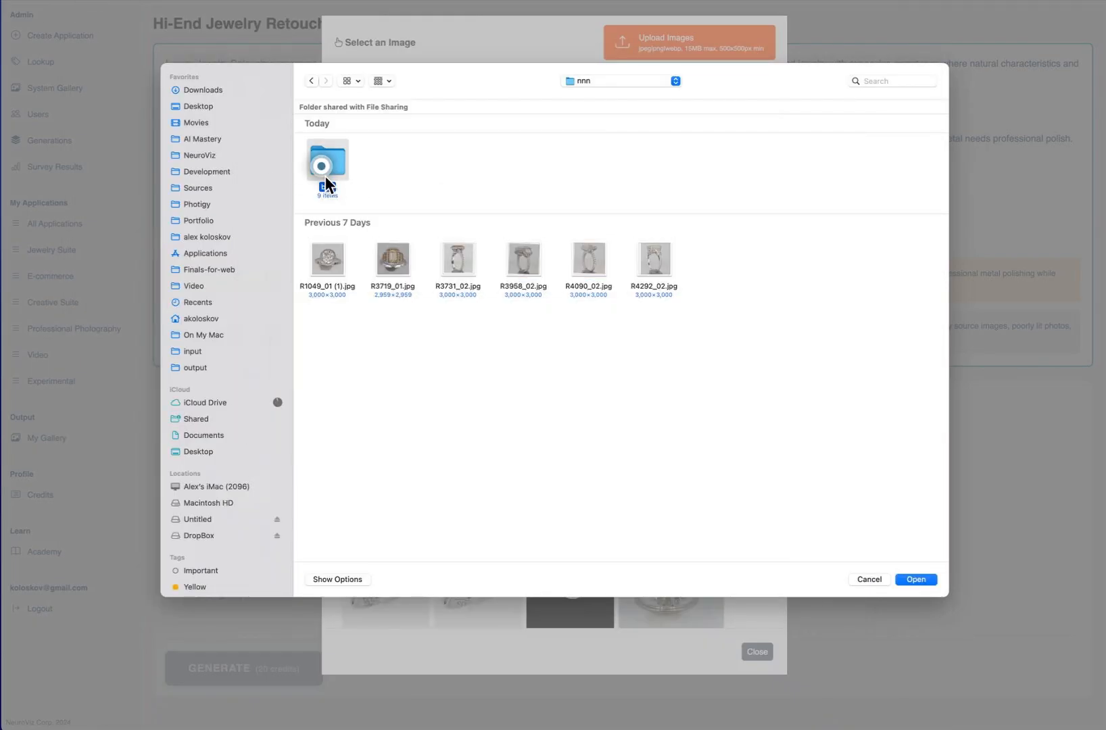
left_click(338, 162)
key("space")
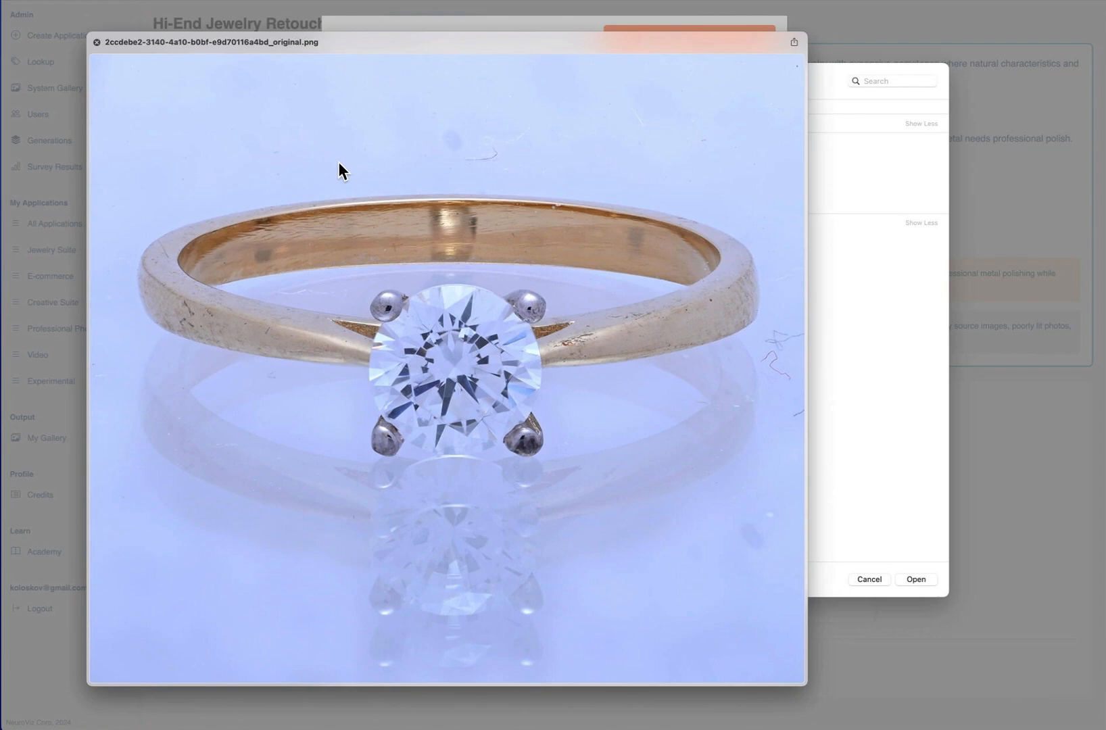
key("space")
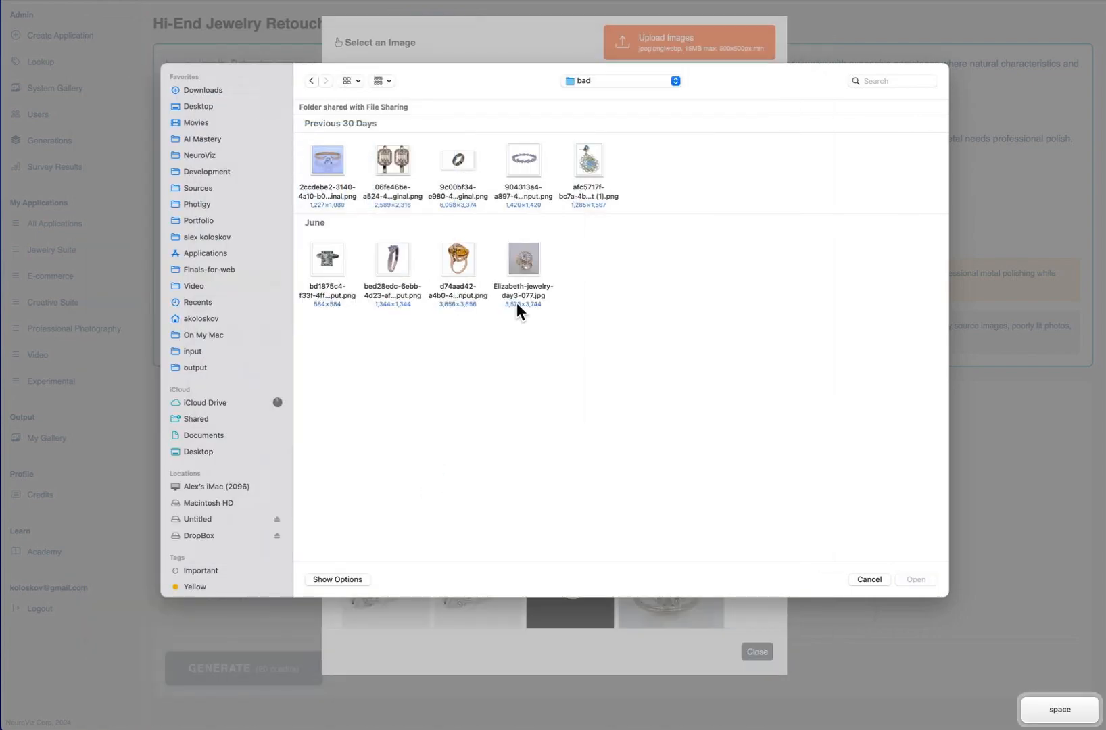
left_click(585, 154)
key("space")
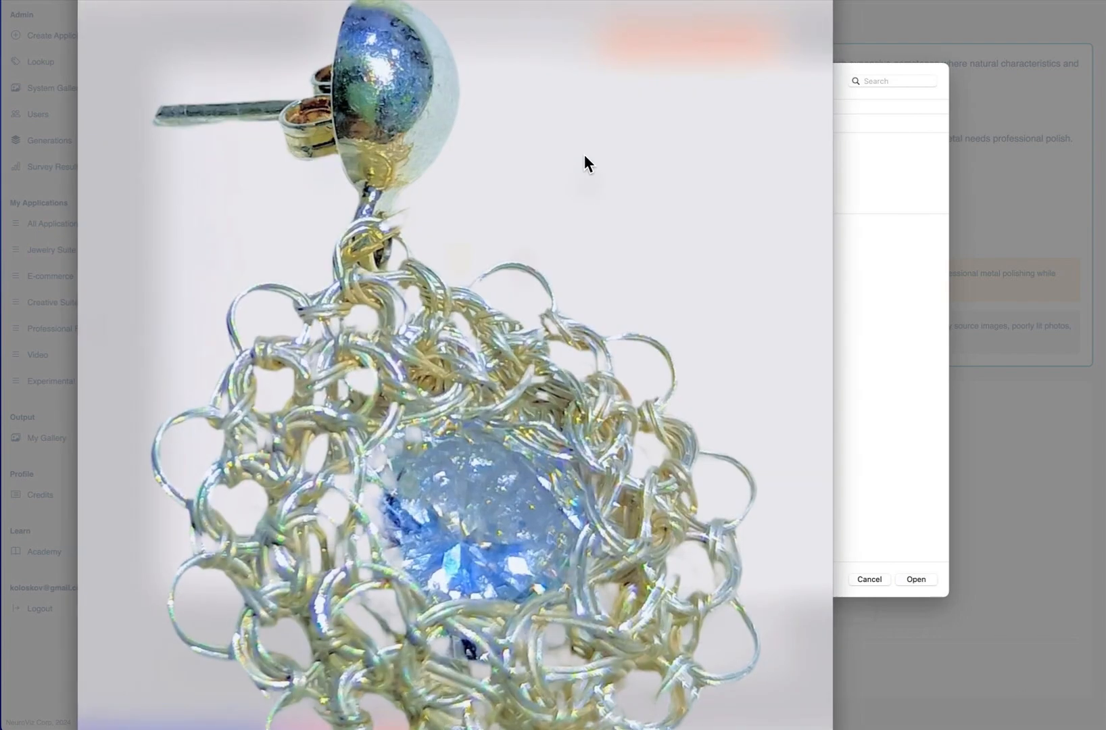
key("space")
left_click(520, 162)
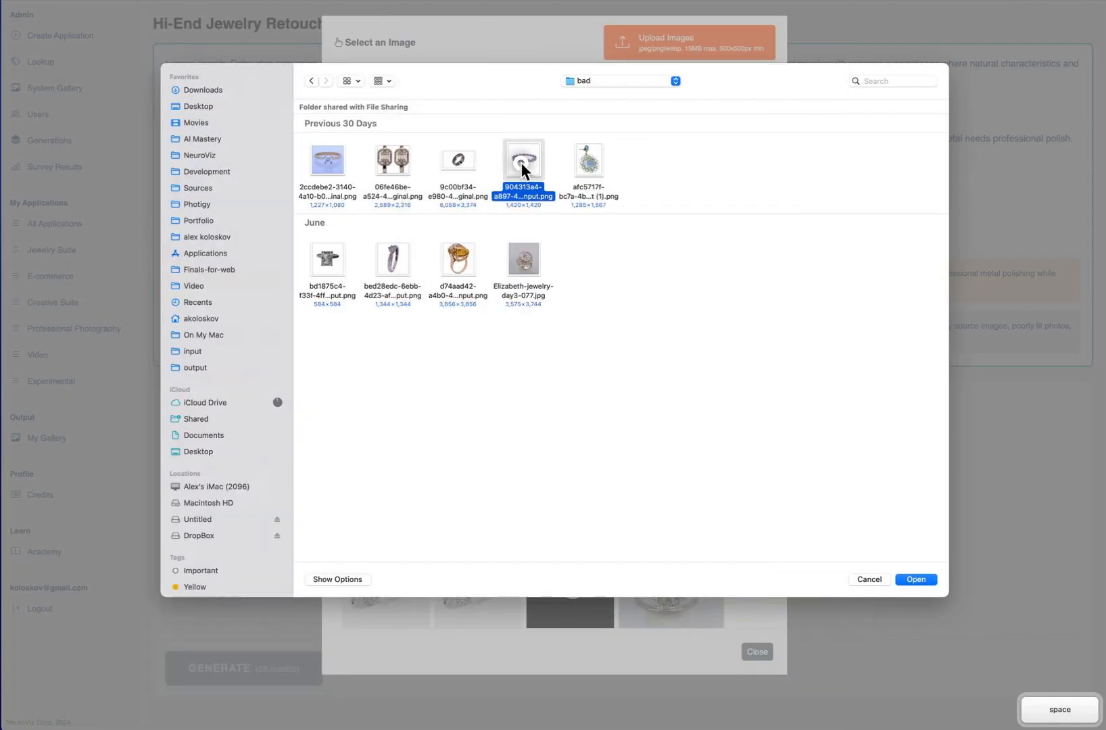
key("space")
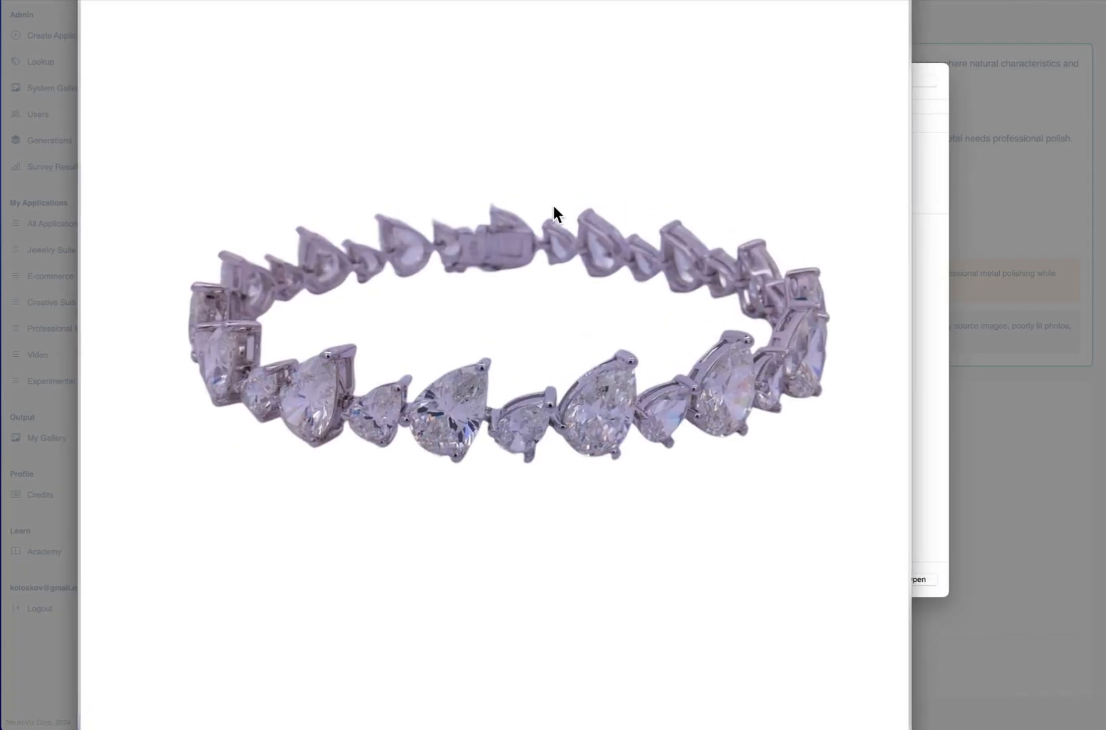
key("space")
left_click(535, 274)
key("space")
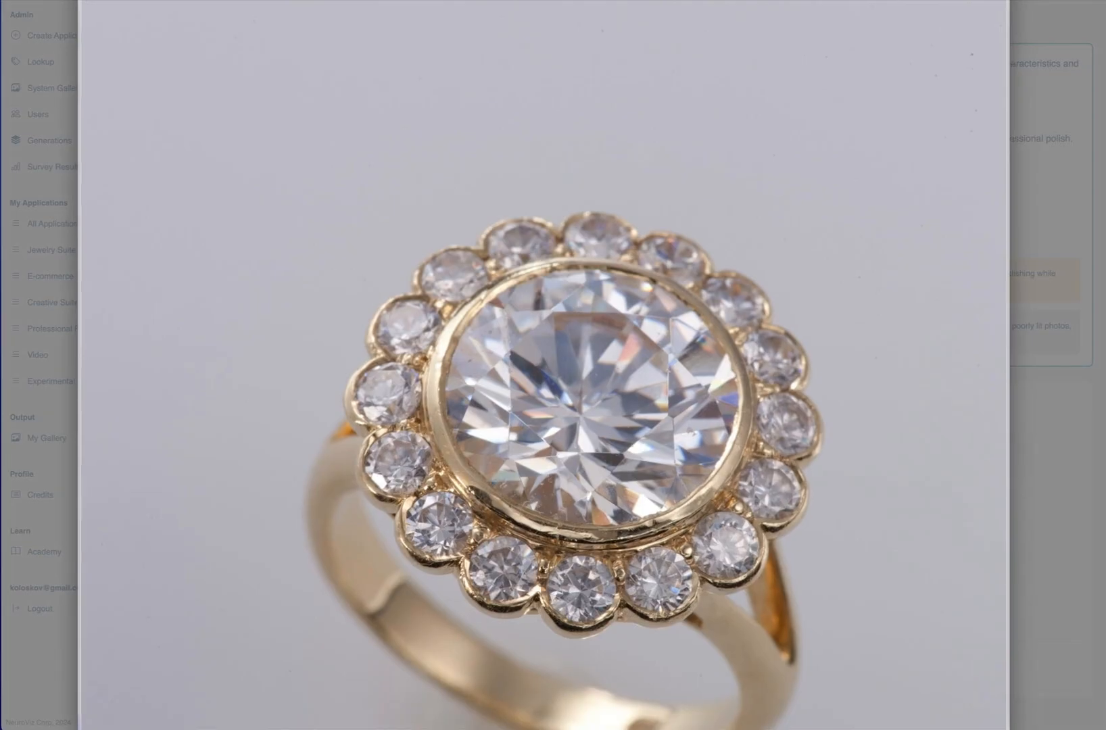
left_click_drag(1008, 729, 865, 691)
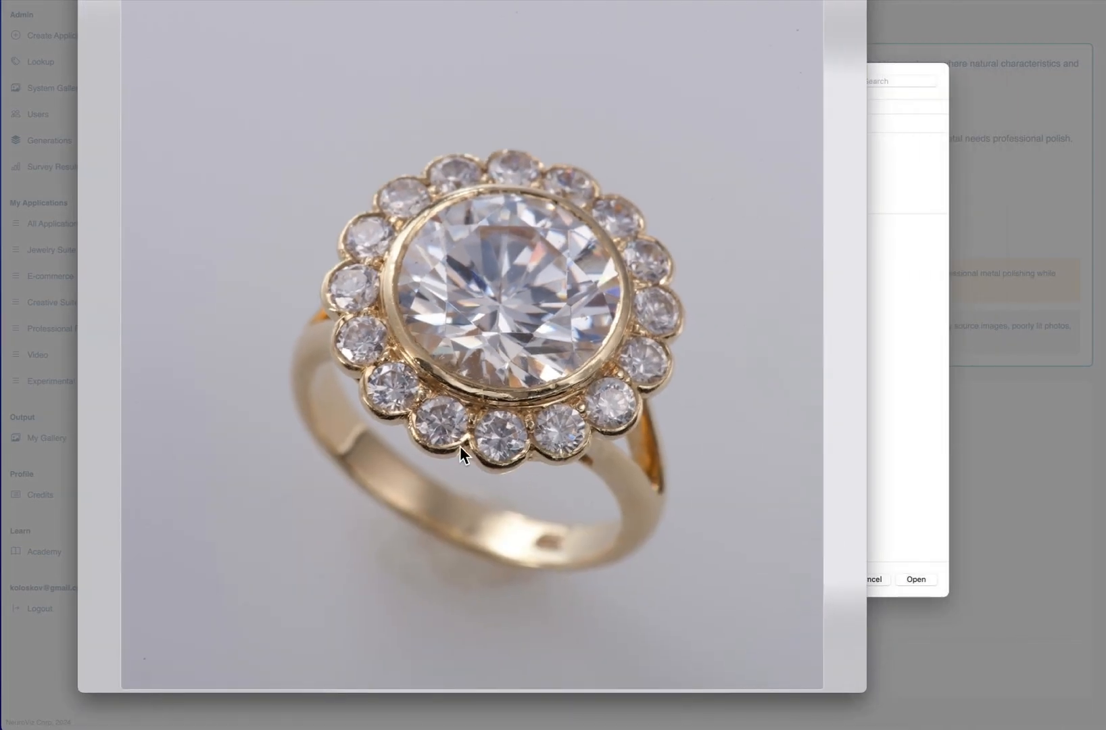
Step: Upload the side-view photo of the halo ring with the diamond-set band and select it as the jewelry photo
key("Right")
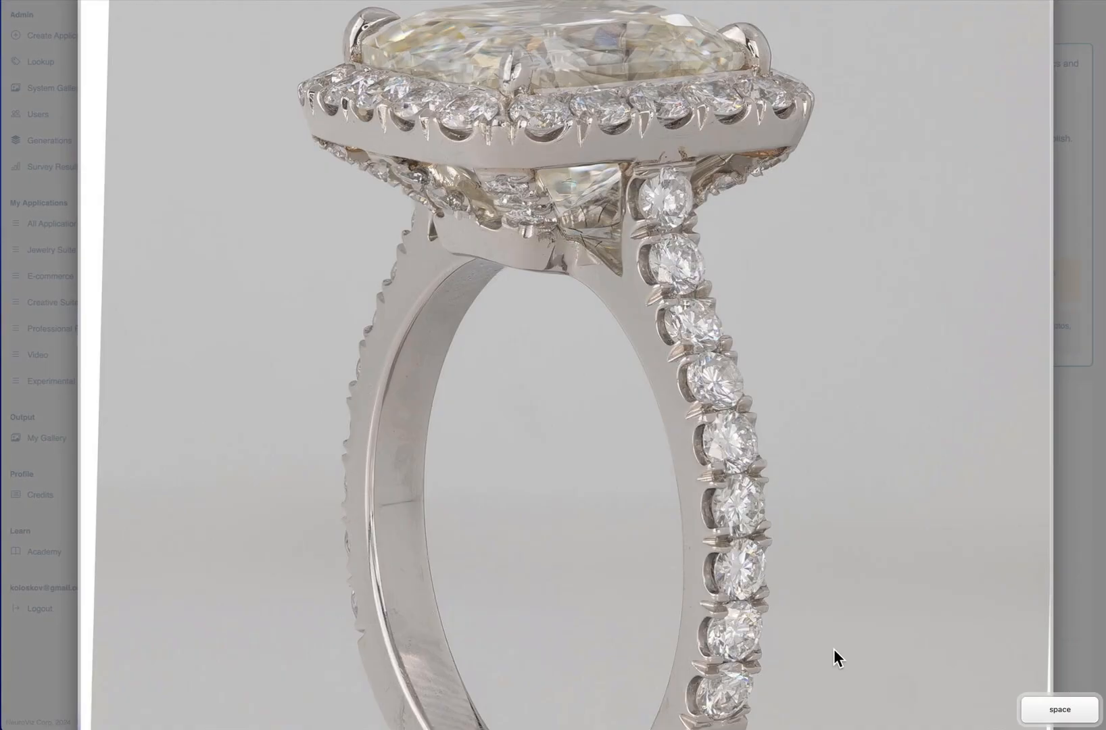
key("space")
left_click(918, 580)
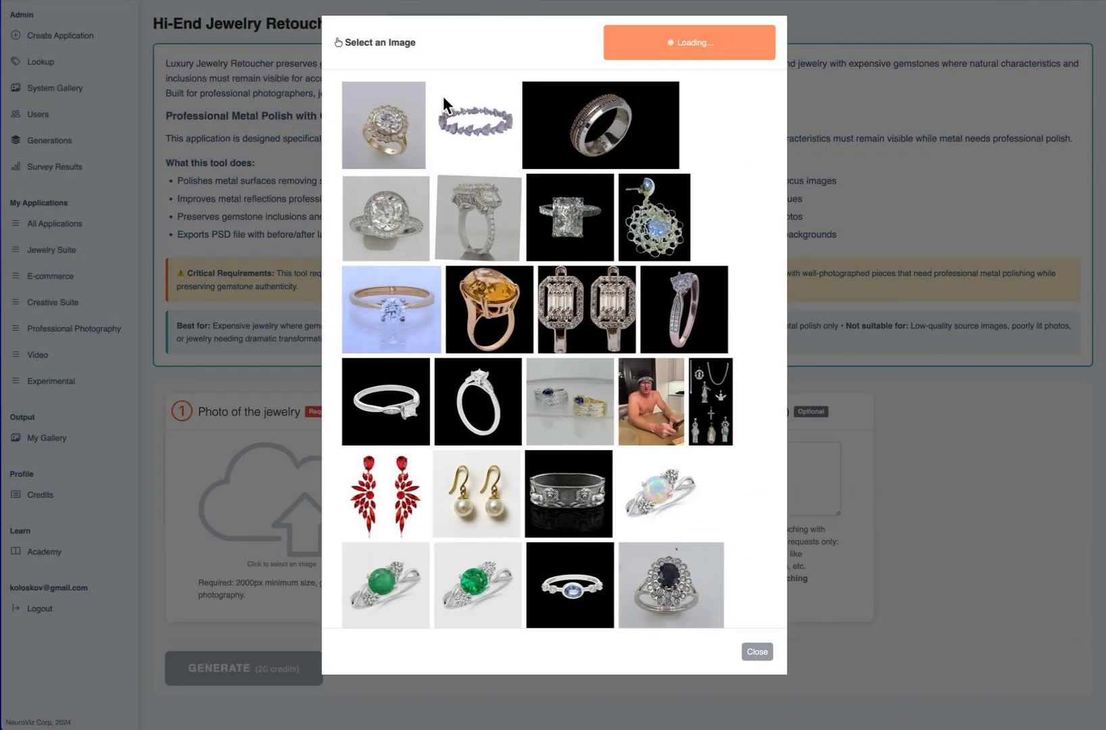
left_click(362, 134)
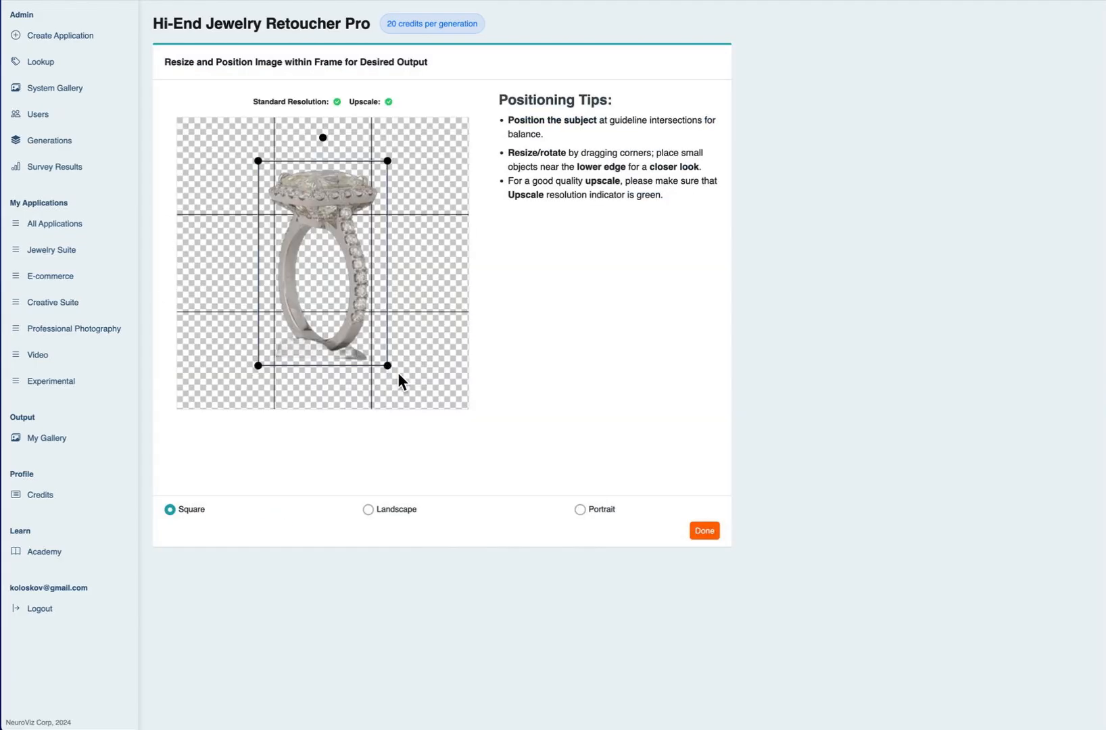
Step: Enlarge the ring, center it within the square frame and accept the positioning
left_click_drag(387, 365, 416, 397)
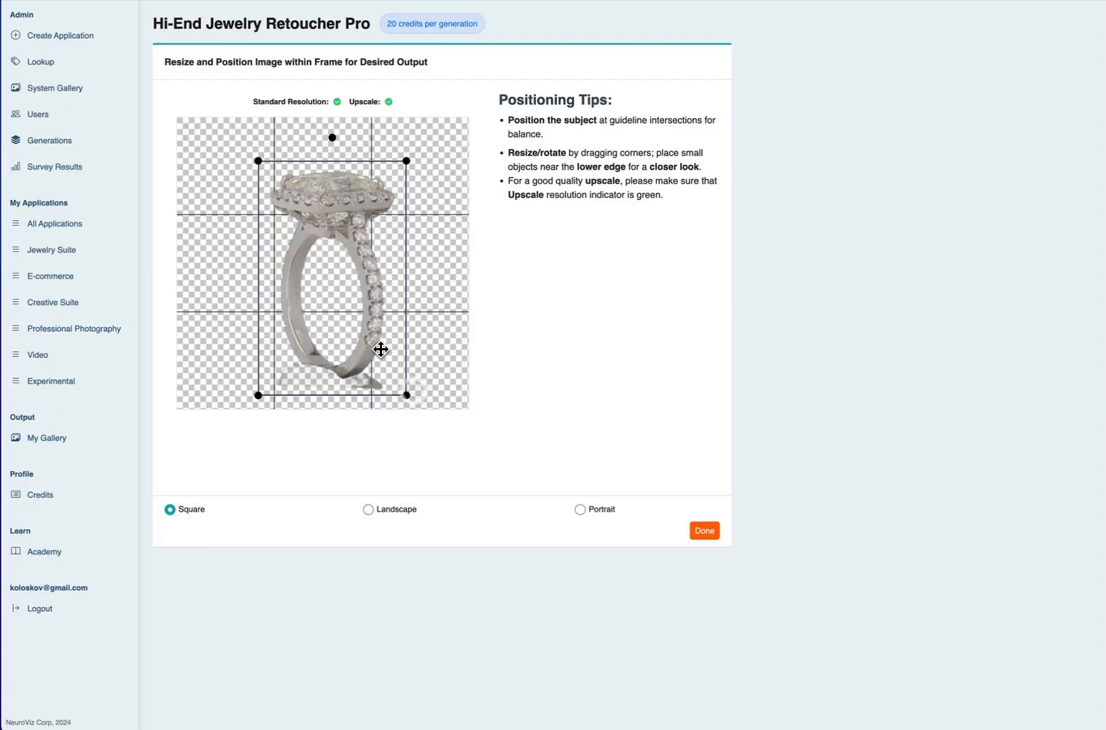
left_click_drag(380, 349, 368, 342)
mouse_move(254, 388)
left_mouse_down()
mouse_move(244, 395)
mouse_move(258, 393)
left_mouse_up()
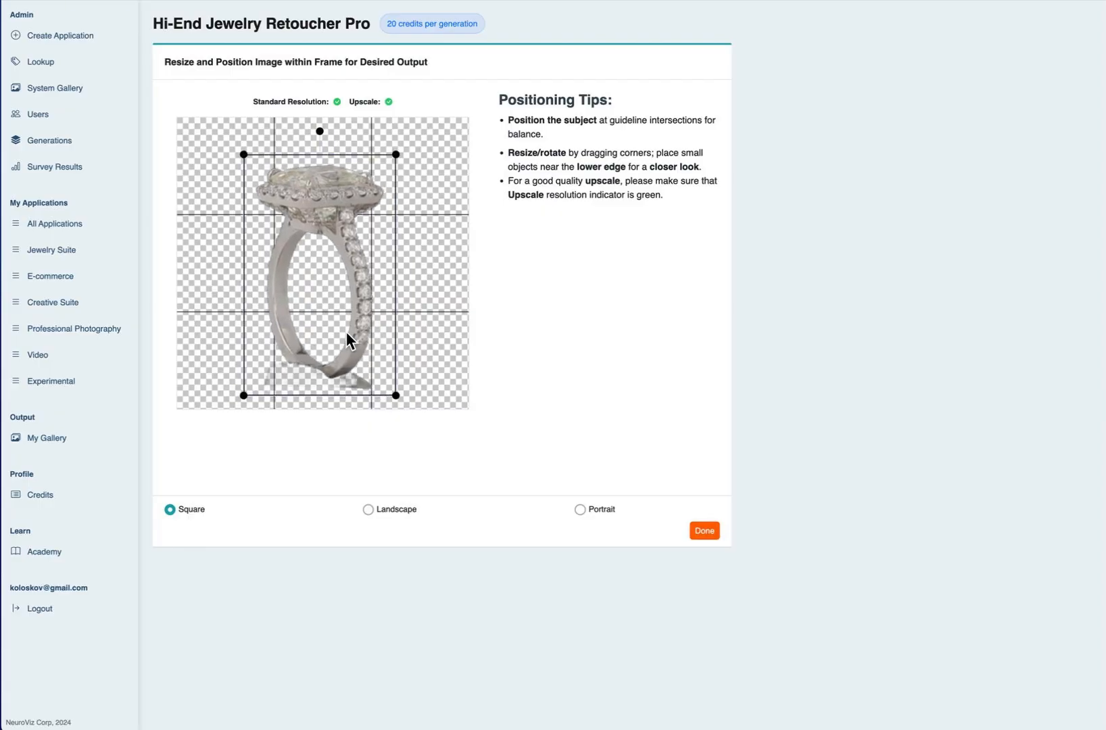
left_click(705, 531)
Step: Clear the instructions text and generate the retouched image with the gemstones preserved
scroll(411, 538, "down", 2)
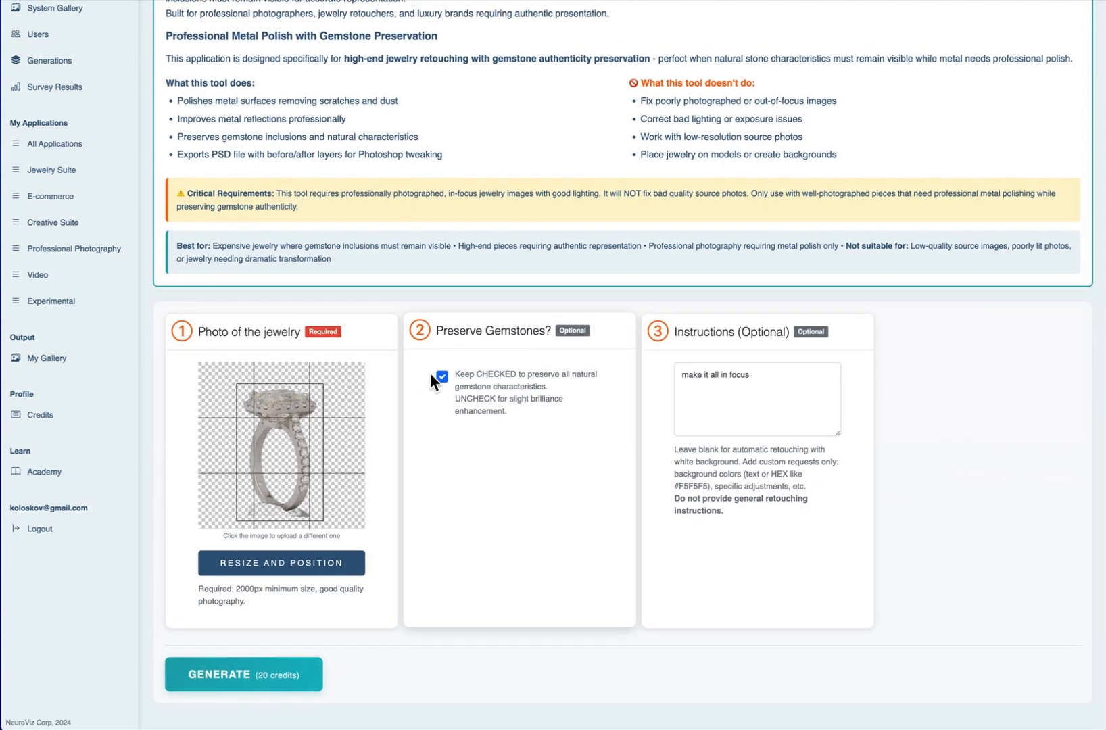
left_click_drag(748, 385, 678, 371)
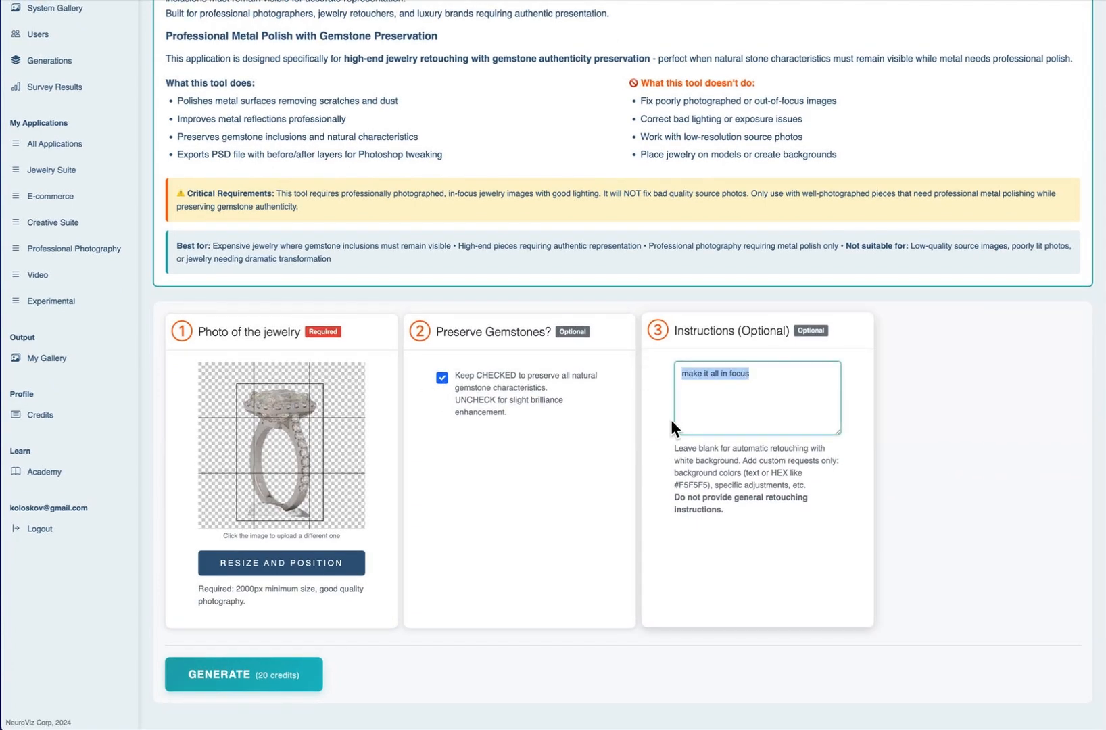
key("BackSpace")
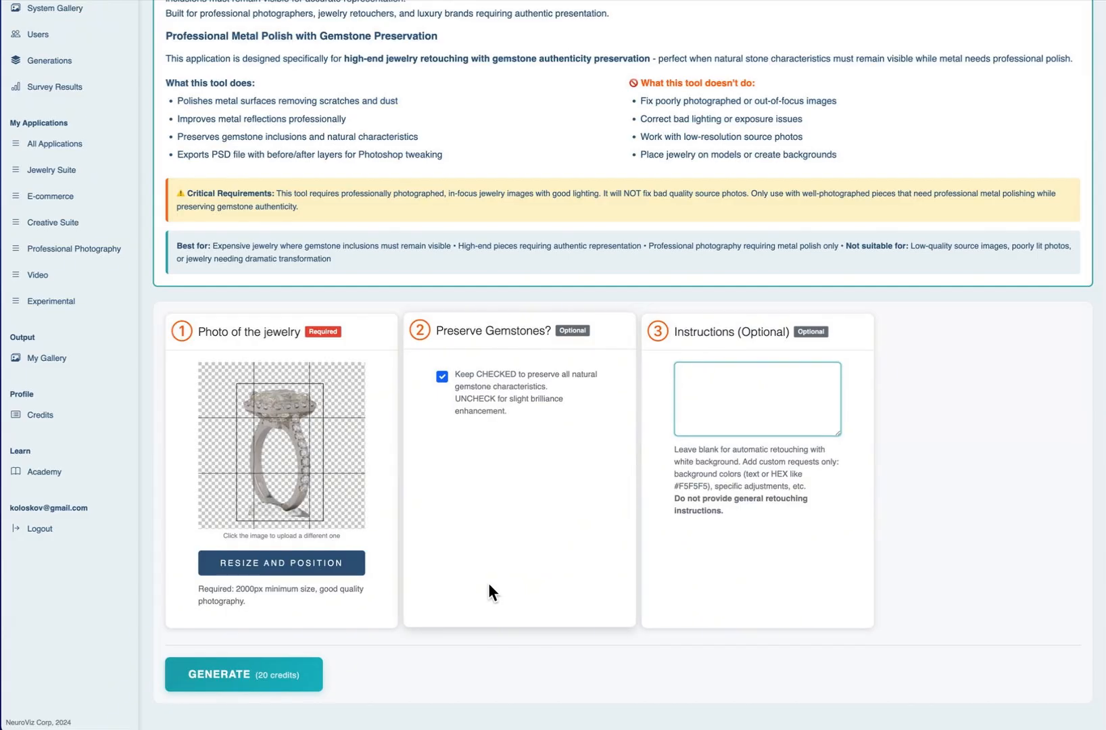
left_click(246, 676)
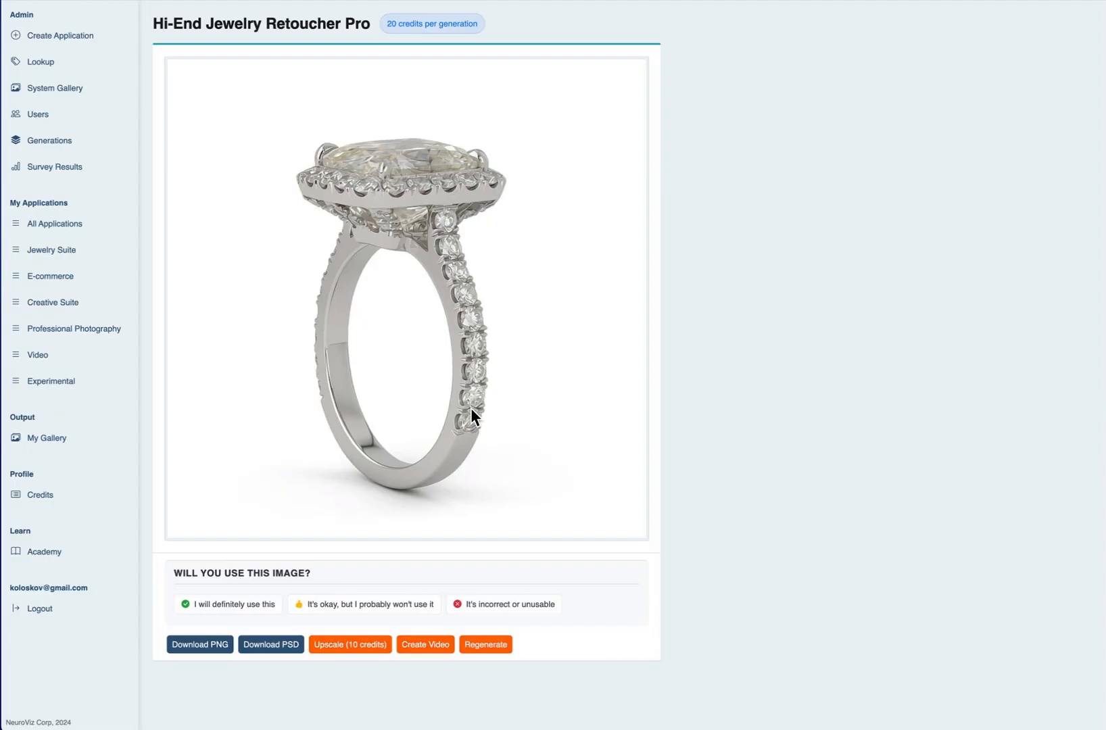
Step: Download the retouched ring as a PSD, open it in Photoshop and compare Layer 2 with the original by toggling its visibility
left_click(271, 645)
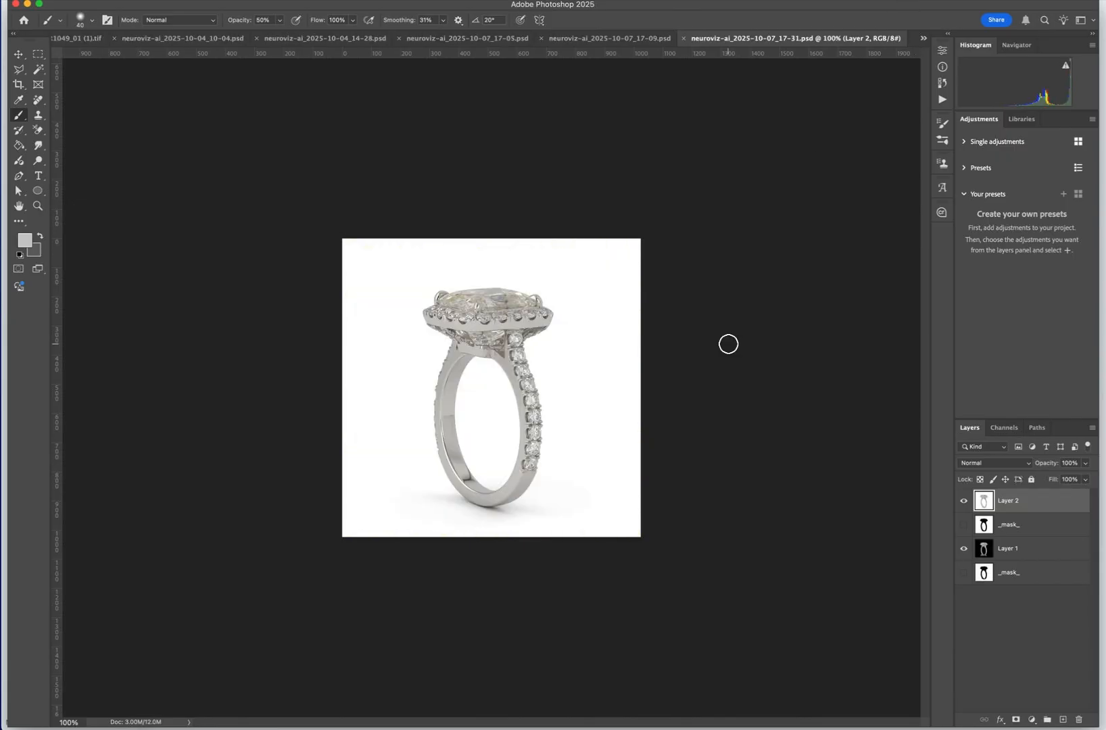
left_click(965, 501)
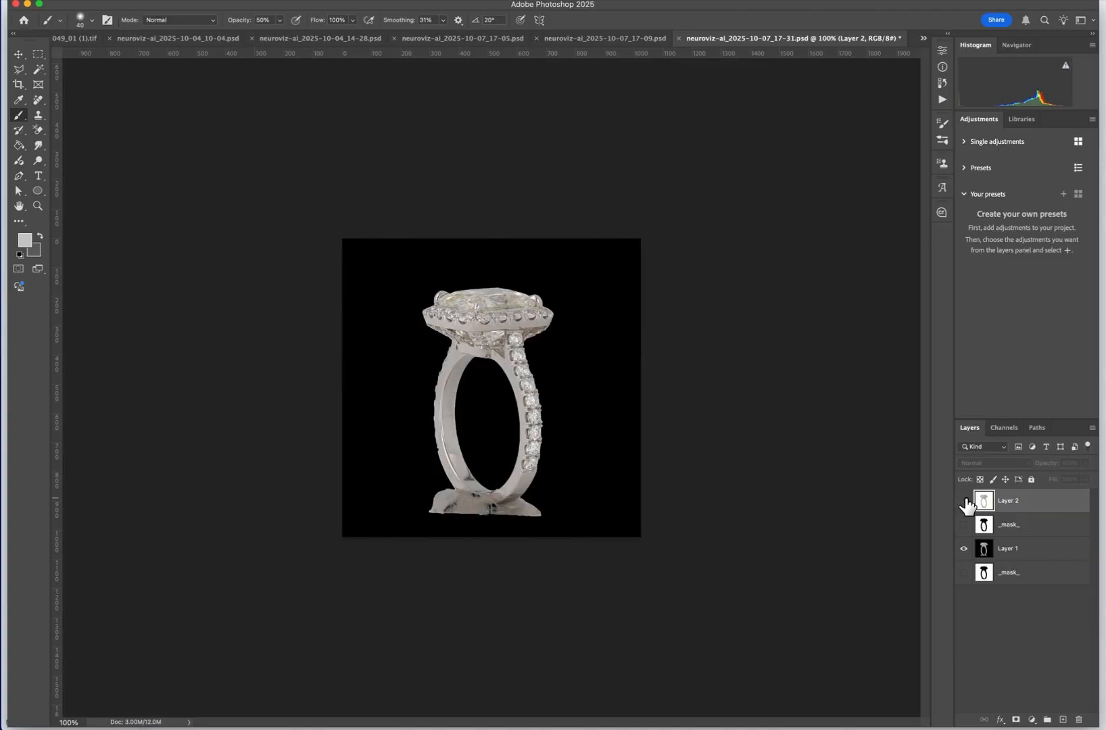
left_click(964, 501)
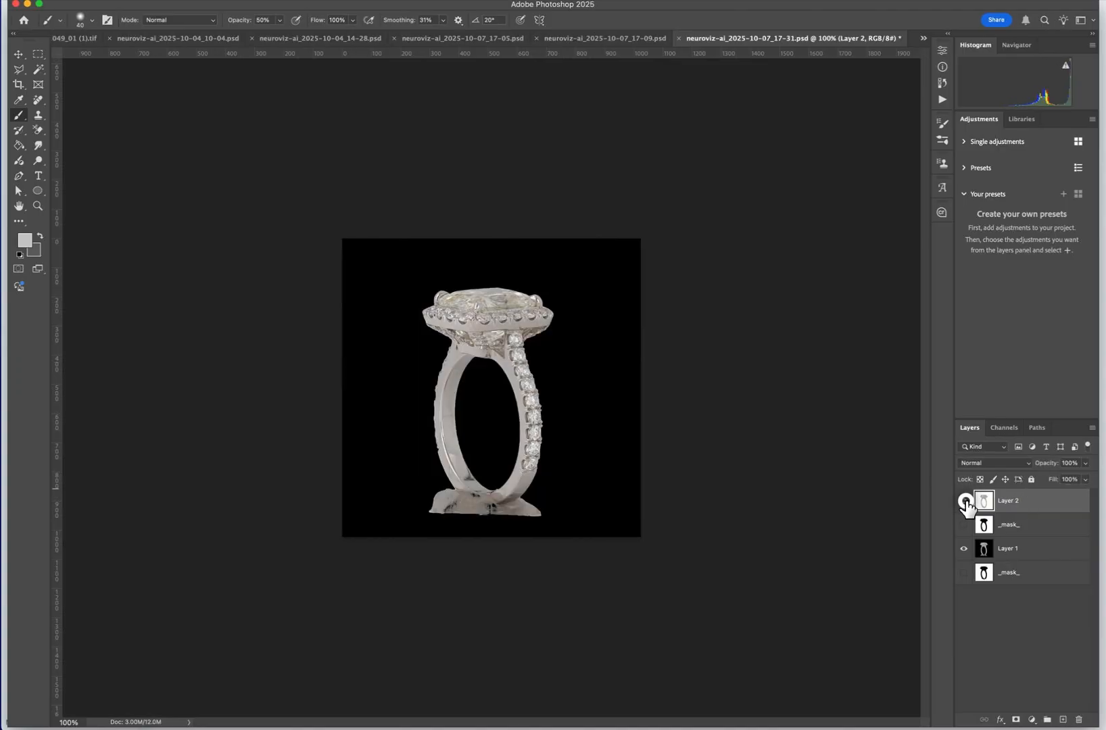
left_click(965, 501)
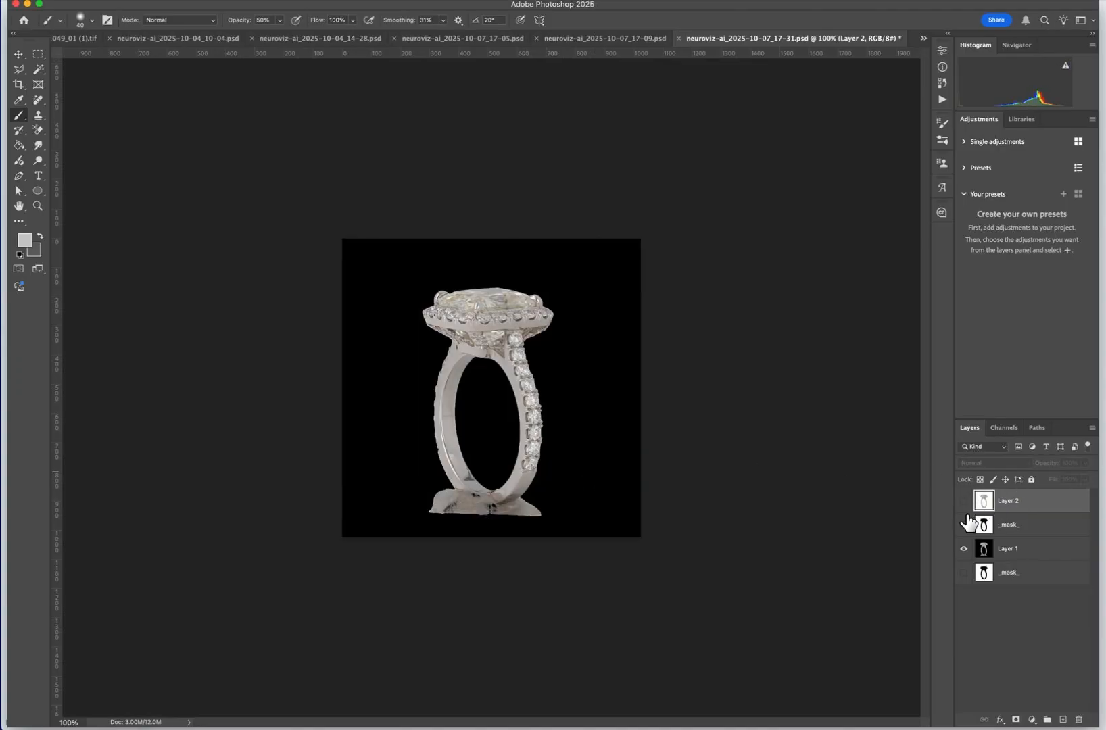
Step: Move Layer 1 above Layer 2, show Layer 2 and add a black mask to Layer 1
left_click_drag(1020, 554, 1013, 499)
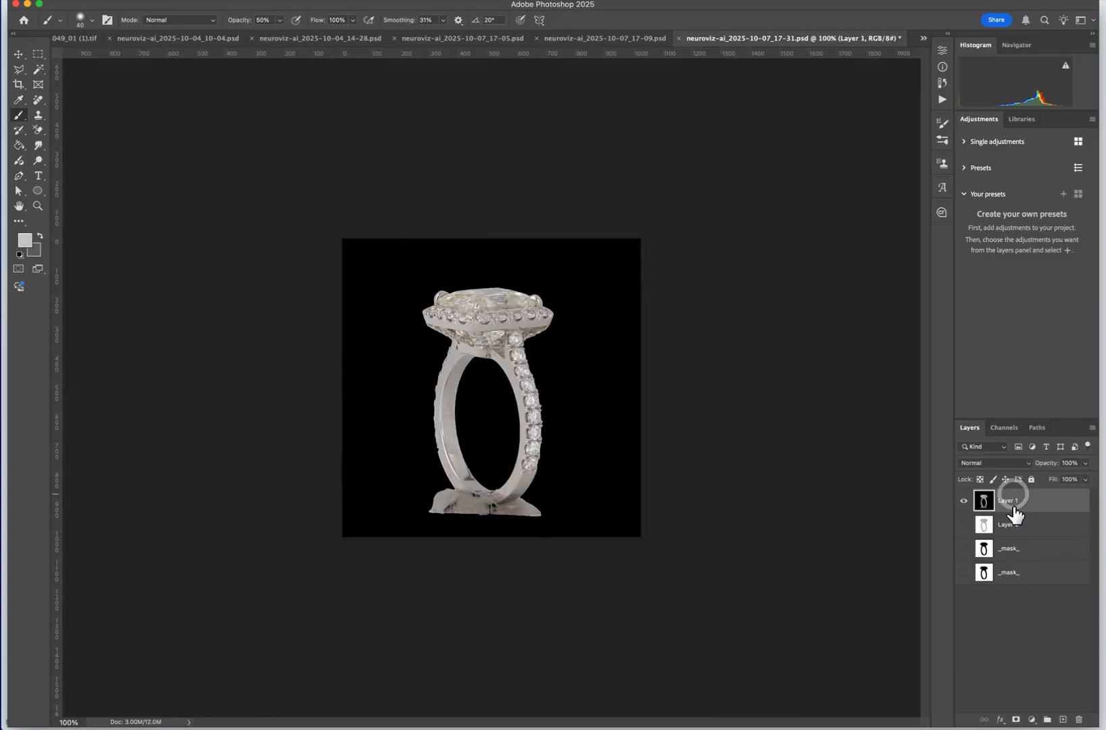
left_click(965, 525)
left_click(1016, 720, "alt")
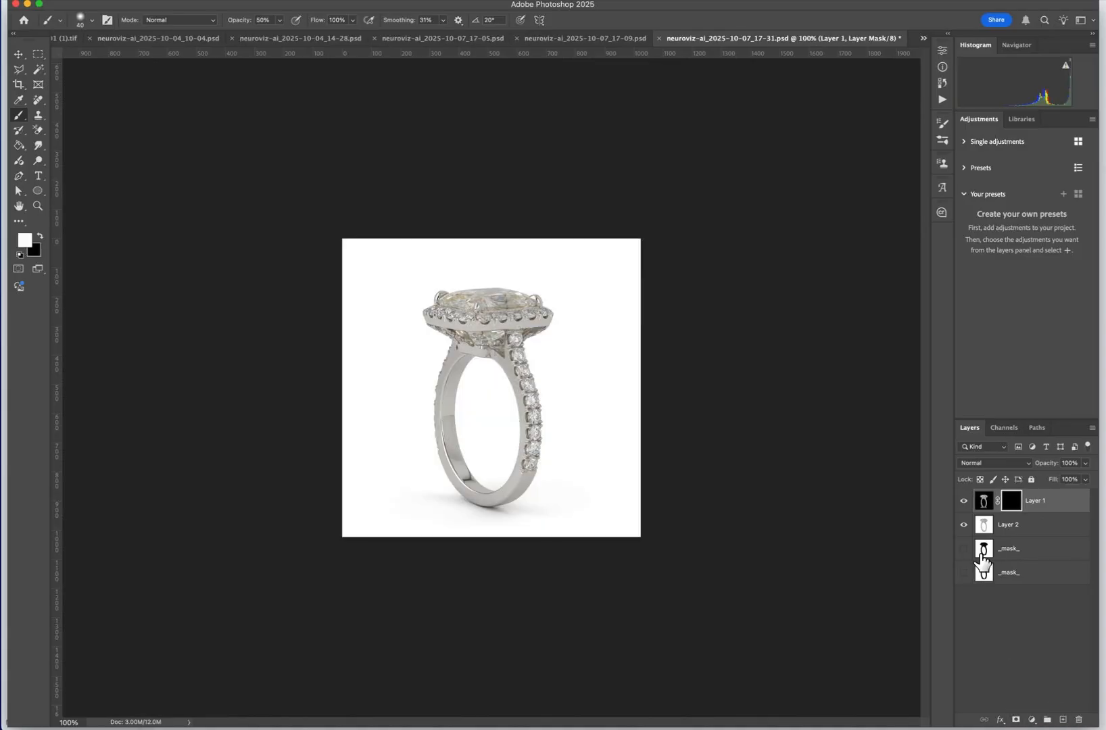
Step: Zoom to 300% and brush white on Layer 1's mask over the band's second diamond, undoing the last dab
left_click(27, 242)
left_click(276, 107)
key("super+plus")
key("super+plus")
left_click_drag(572, 292, 570, 287)
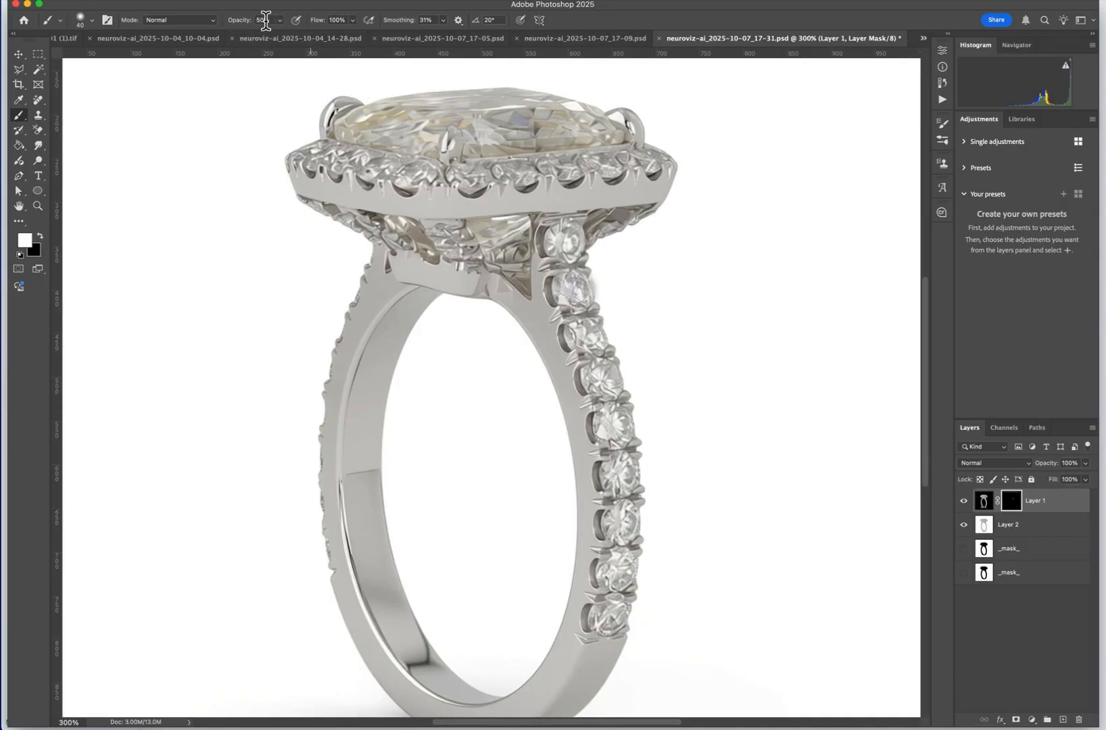
left_click(579, 289)
left_click(573, 291)
key("super+z")
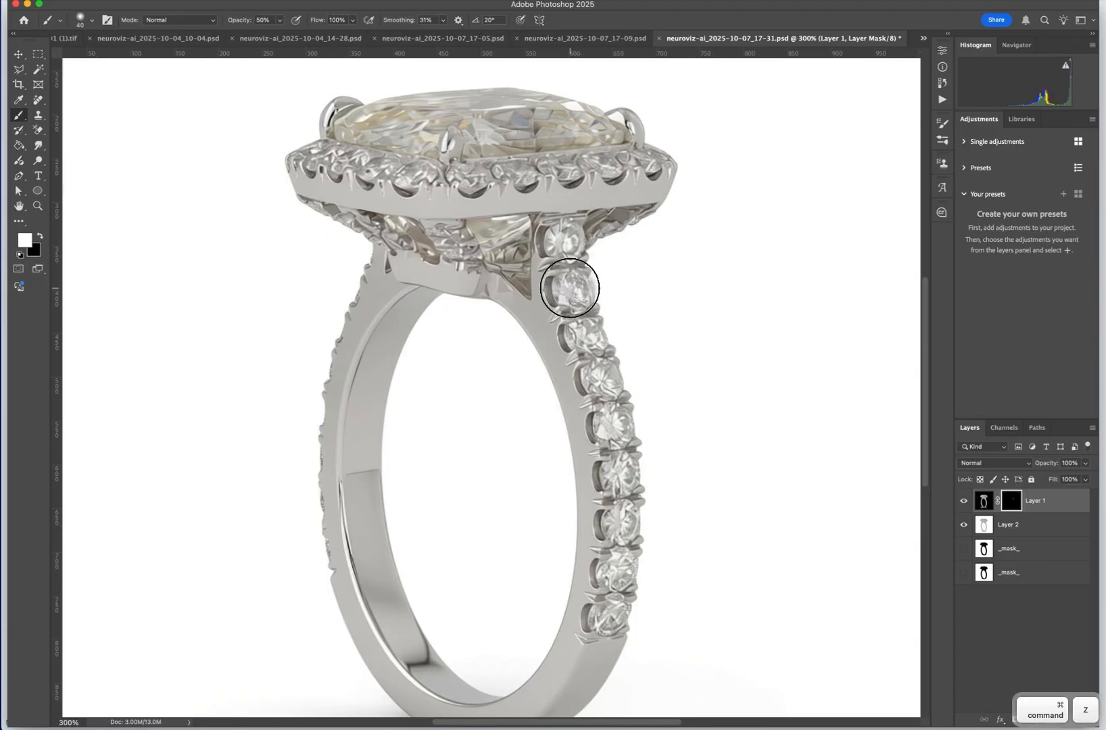
Step: Brush white on Layer 1's mask over the remaining diamonds down the band to restore the original stones
left_click_drag(569, 290, 569, 292)
left_click_drag(584, 337, 600, 377)
mouse_move(606, 431)
left_mouse_down()
mouse_move(609, 414)
mouse_move(632, 533)
mouse_move(615, 526)
mouse_move(624, 513)
mouse_move(600, 610)
mouse_move(600, 624)
mouse_move(618, 613)
mouse_move(603, 610)
mouse_move(610, 623)
left_mouse_up()
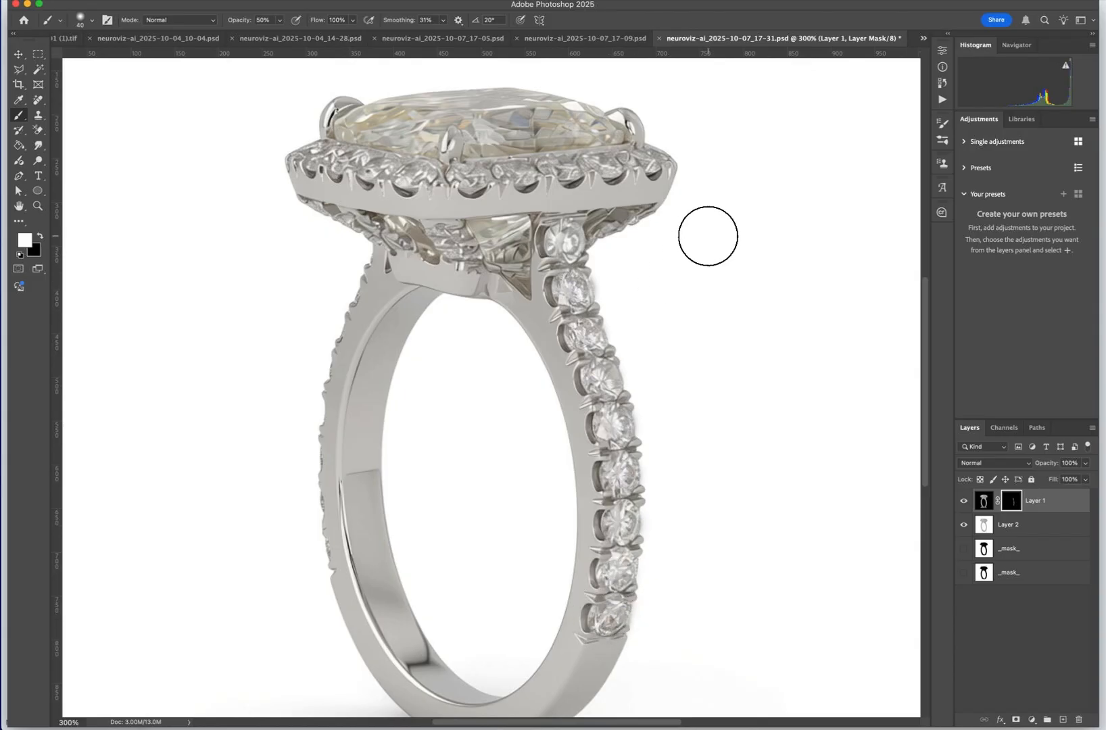
Step: Brush white on Layer 1's mask over the front halo diamonds and toggle Layer 1's visibility to compare
mouse_move(570, 160)
left_mouse_down()
mouse_move(602, 162)
mouse_move(495, 173)
mouse_move(323, 158)
mouse_move(529, 178)
mouse_move(639, 164)
mouse_move(463, 178)
mouse_move(475, 178)
mouse_move(326, 156)
mouse_move(616, 159)
mouse_move(584, 168)
mouse_move(647, 157)
mouse_move(612, 164)
left_mouse_up()
left_click(548, 164)
left_click(503, 165)
left_click(964, 502)
left_click(964, 501)
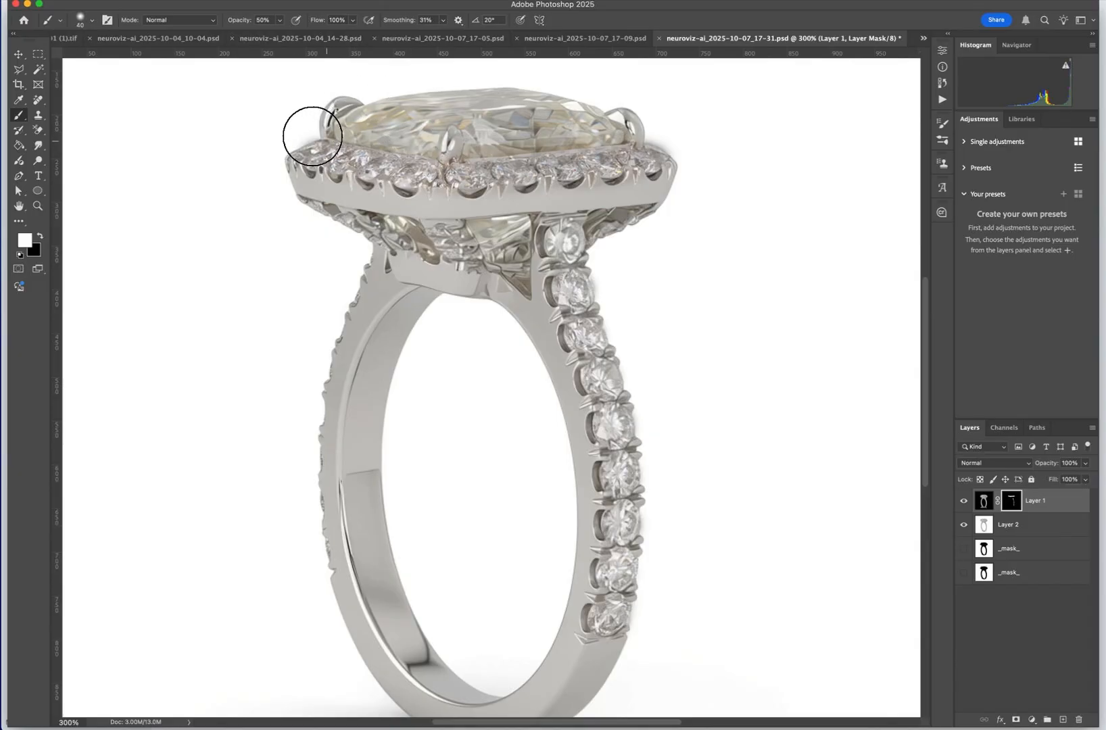
Step: Shrink the brush to 15 px and paint black on Layer 1's mask to clear the haze along the halo's left edge
key("bracketright")
key("bracketright")
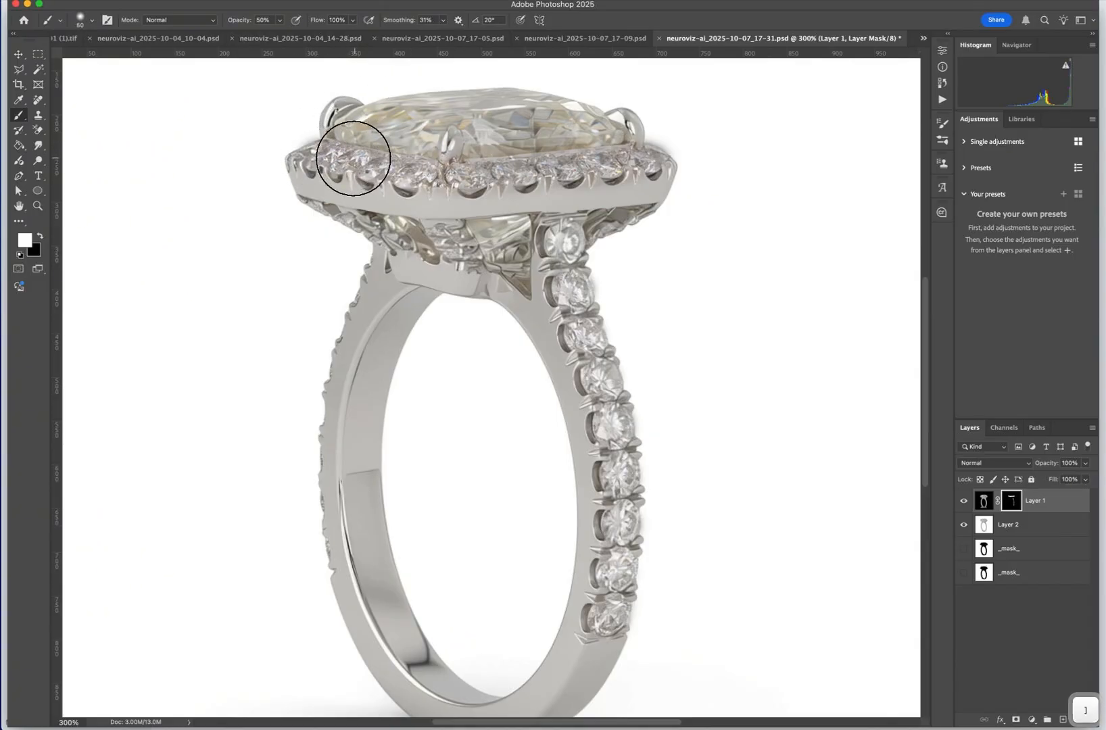
key("bracketleft")
key("bracketleft")
key("bracketleft")
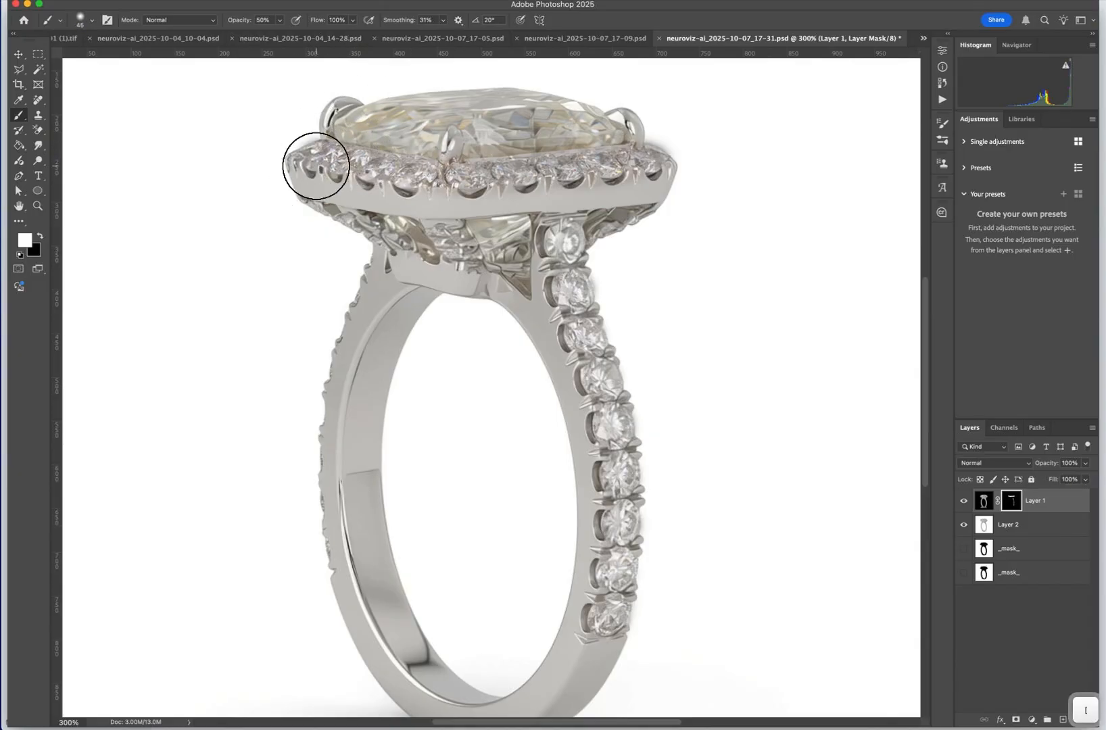
key("super+equal")
key("super+equal")
scroll(327, 143, "up", 10)
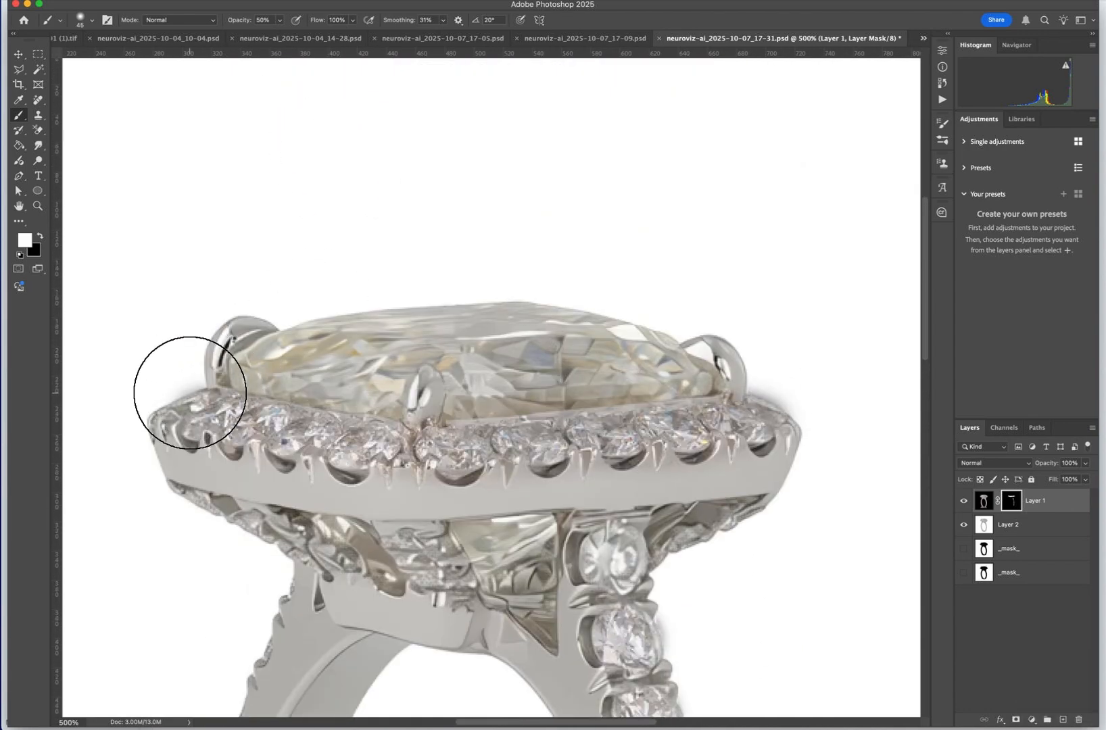
key("bracketleft")
key("bracketleft")
key("bracketleft")
left_click(39, 235)
key("bracketleft")
key("bracketleft")
key("bracketleft")
mouse_move(169, 380)
left_mouse_down()
mouse_move(195, 384)
mouse_move(170, 393)
mouse_move(197, 384)
mouse_move(169, 392)
left_mouse_up()
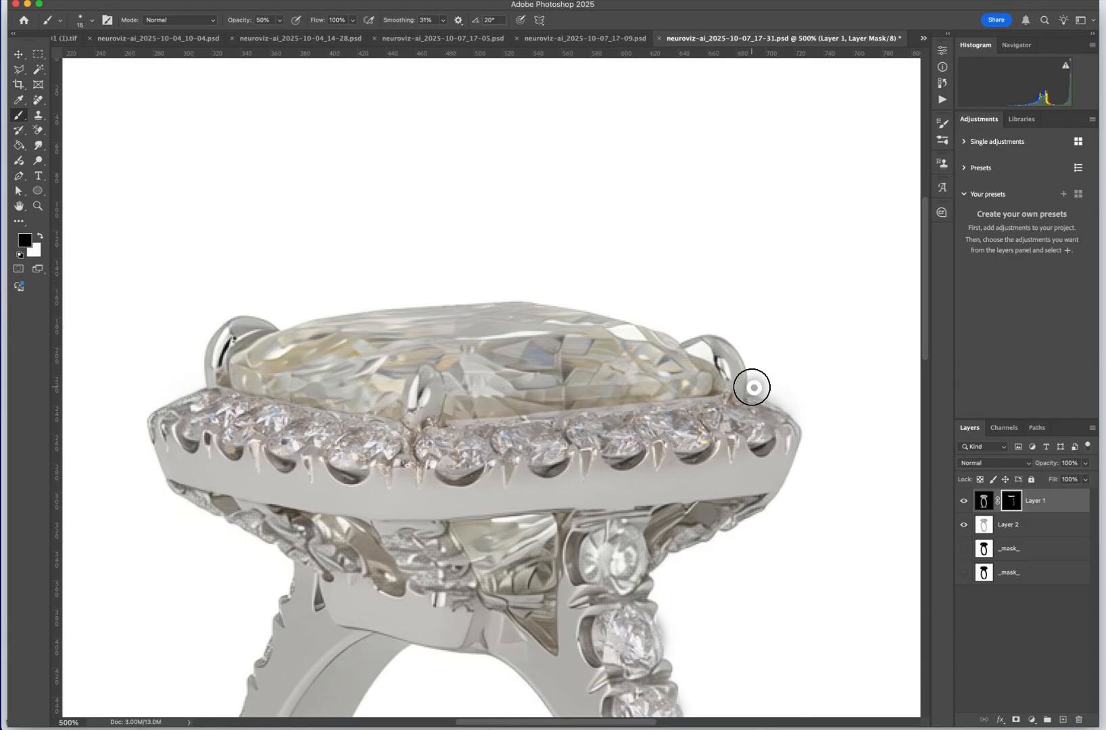
Step: Brush black on Layer 1's mask to clear the haze outside the halo's right corner
mouse_move(781, 401)
left_mouse_down()
mouse_move(736, 378)
mouse_move(811, 415)
left_mouse_up()
scroll(780, 494, "down", 2)
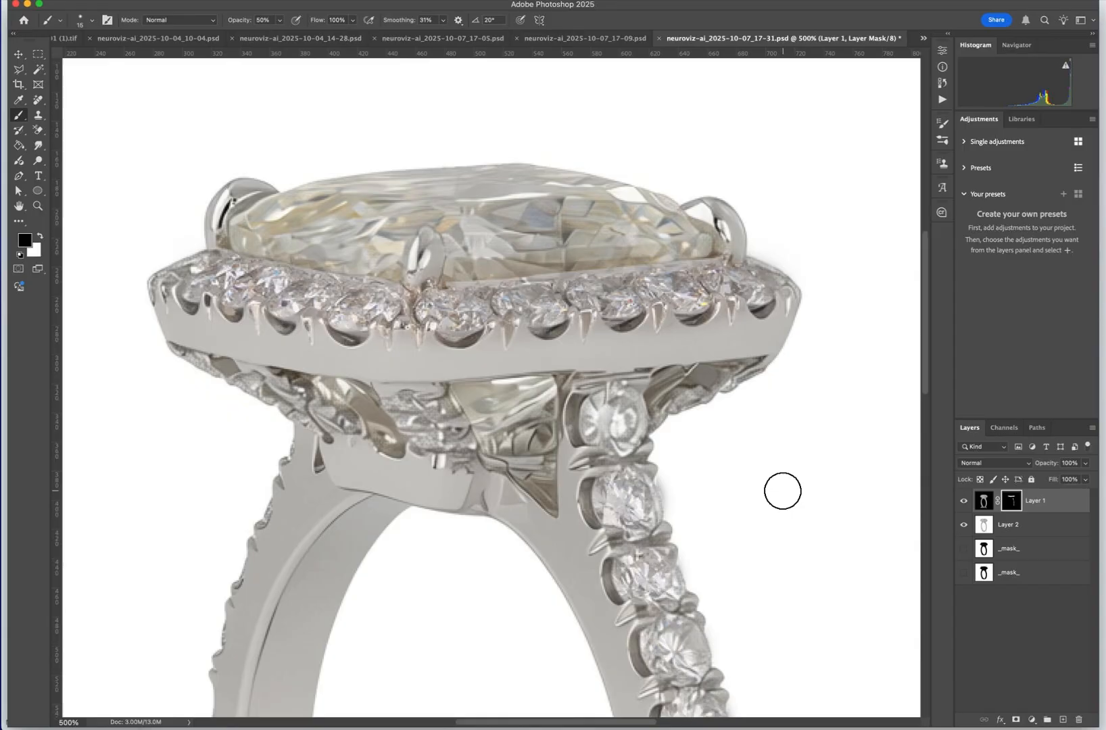
key("super+minus")
key("super+minus")
key("super+minus")
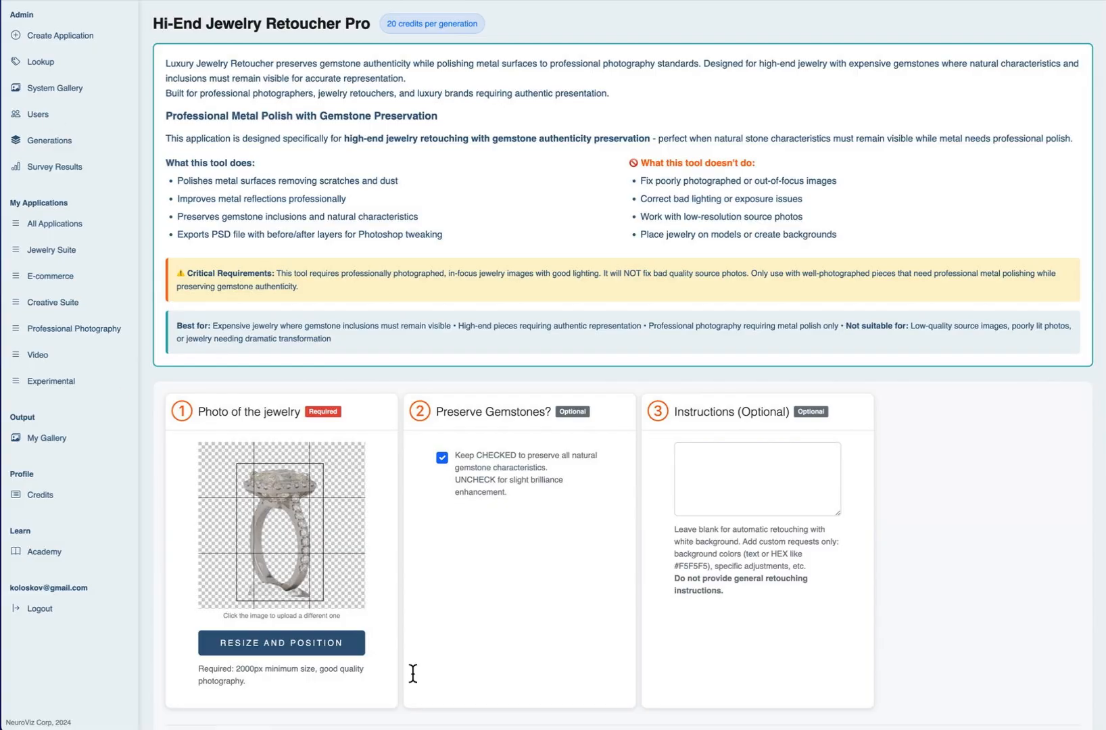
Step: Switch to the NeuroViz web app, open My Gallery and choose Upscale for the newest diamond ring image
scroll(414, 669, "down", 3)
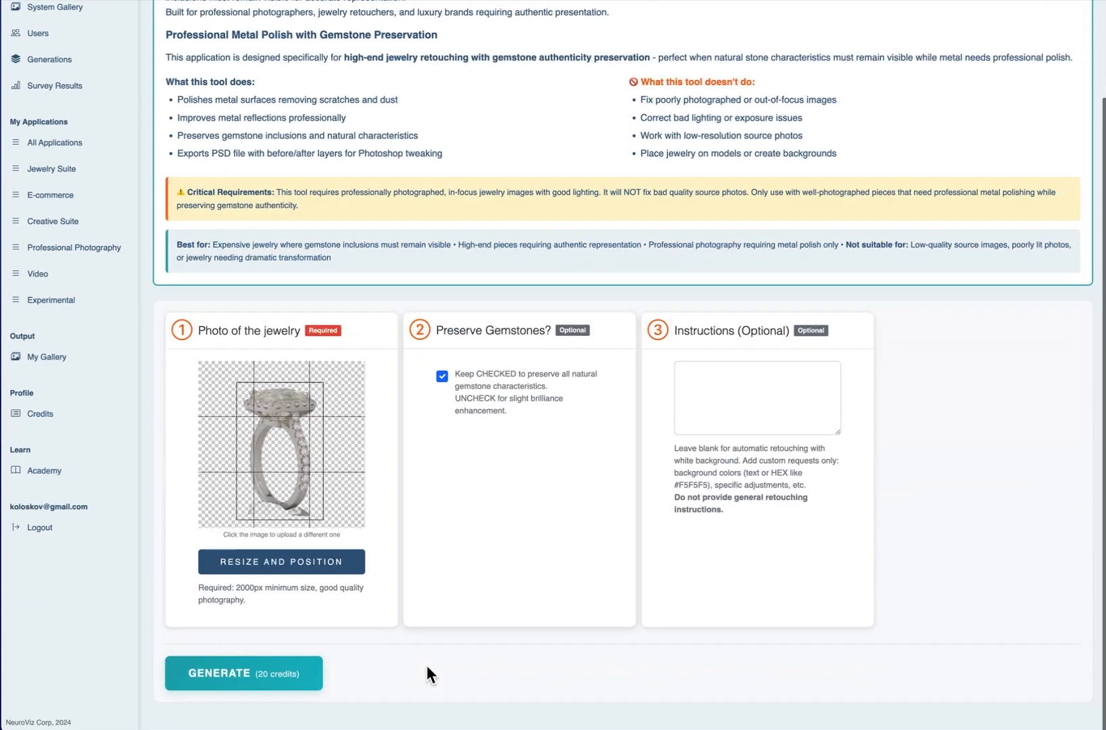
left_click(50, 356)
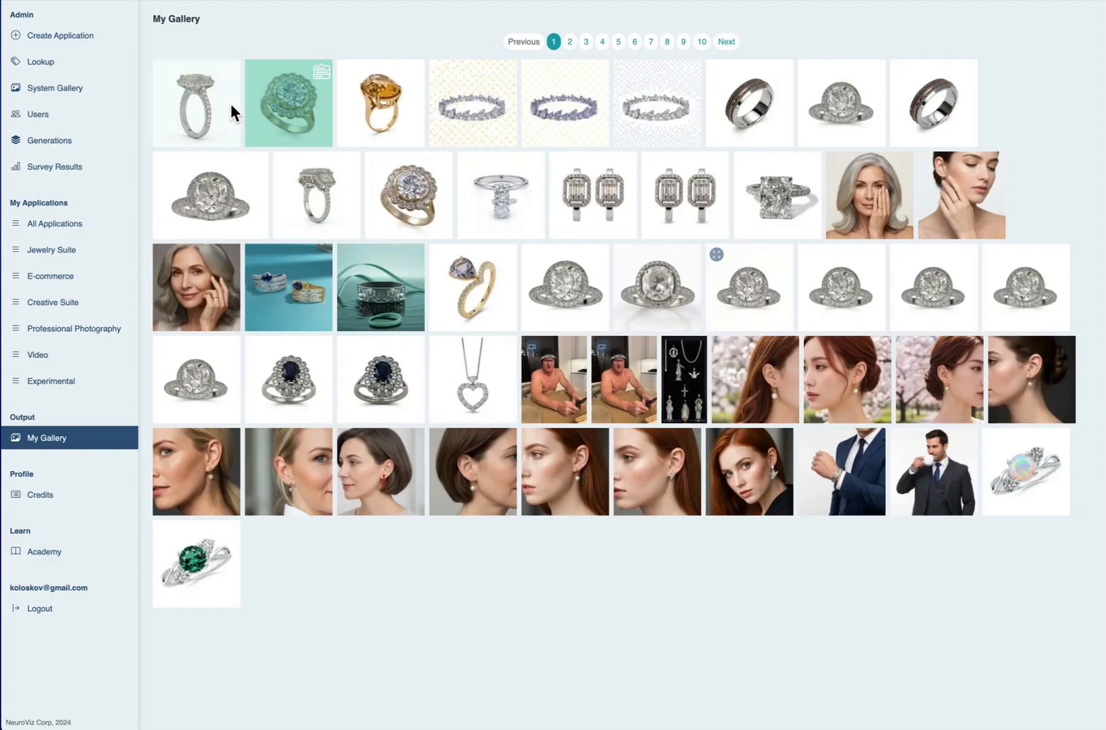
left_click(231, 72)
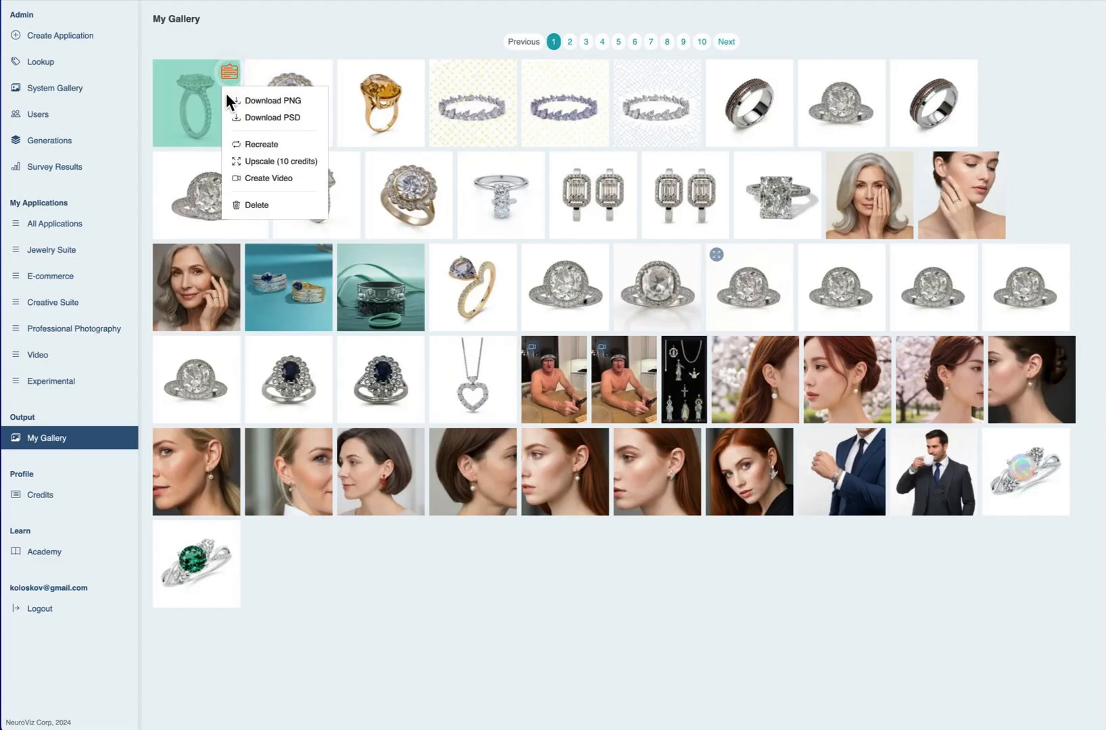
left_click(288, 161)
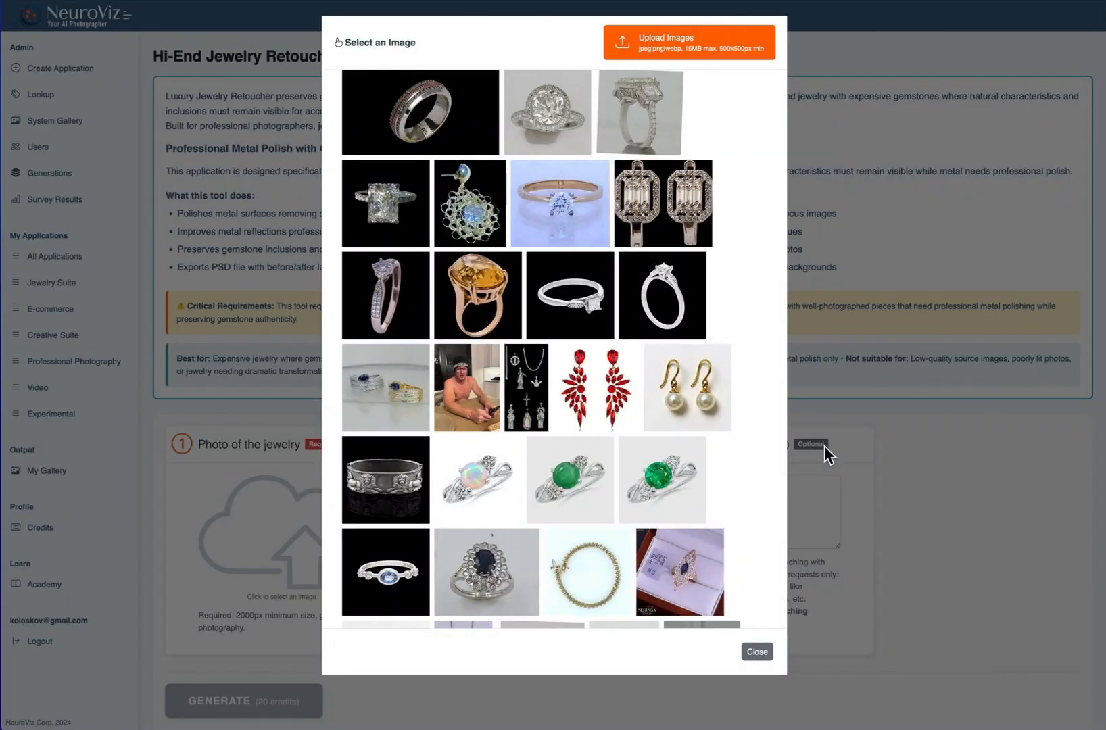
Step: Choose the two-tone band ring photo, try Landscape and Portrait, and accept the Square frame with the ring slightly enlarged
left_click(435, 124)
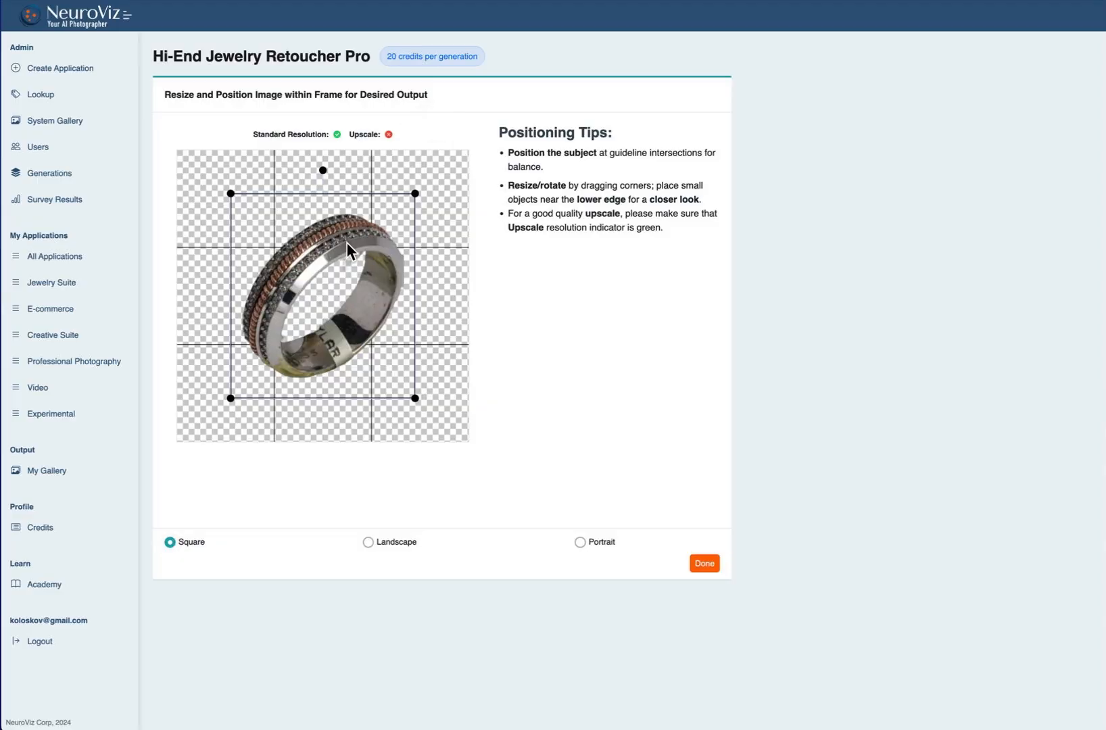
left_click(367, 542)
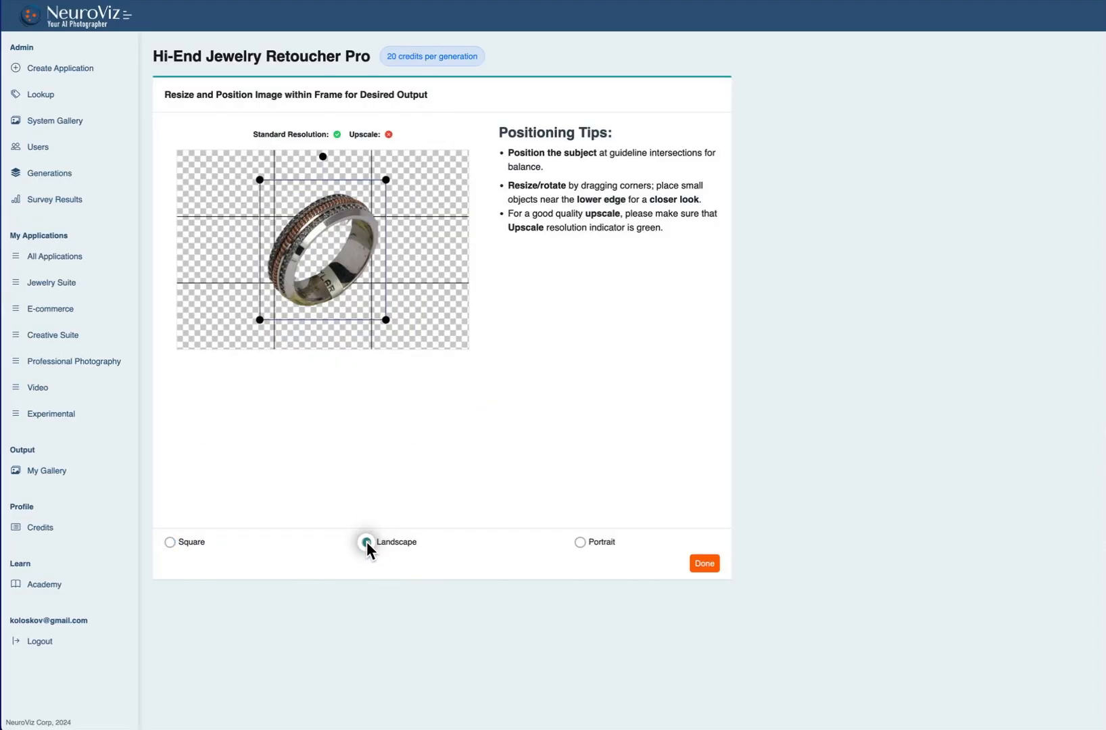
left_click(579, 541)
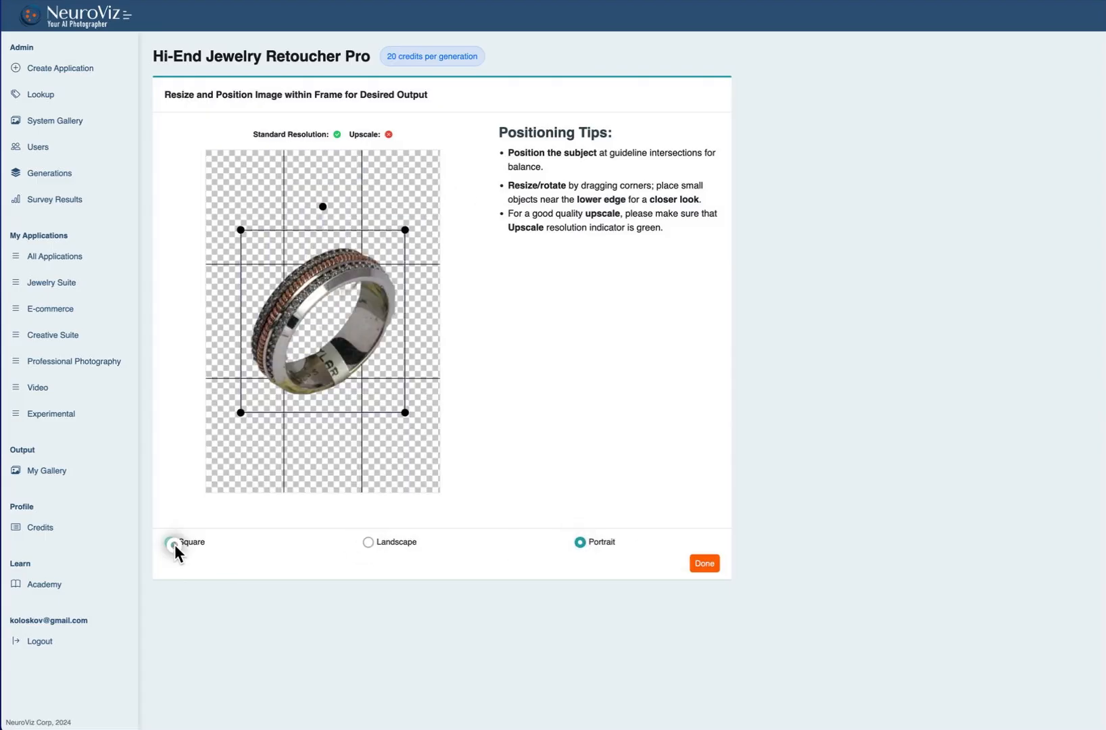
left_click(169, 542)
left_click_drag(415, 399, 421, 404)
left_click(705, 563)
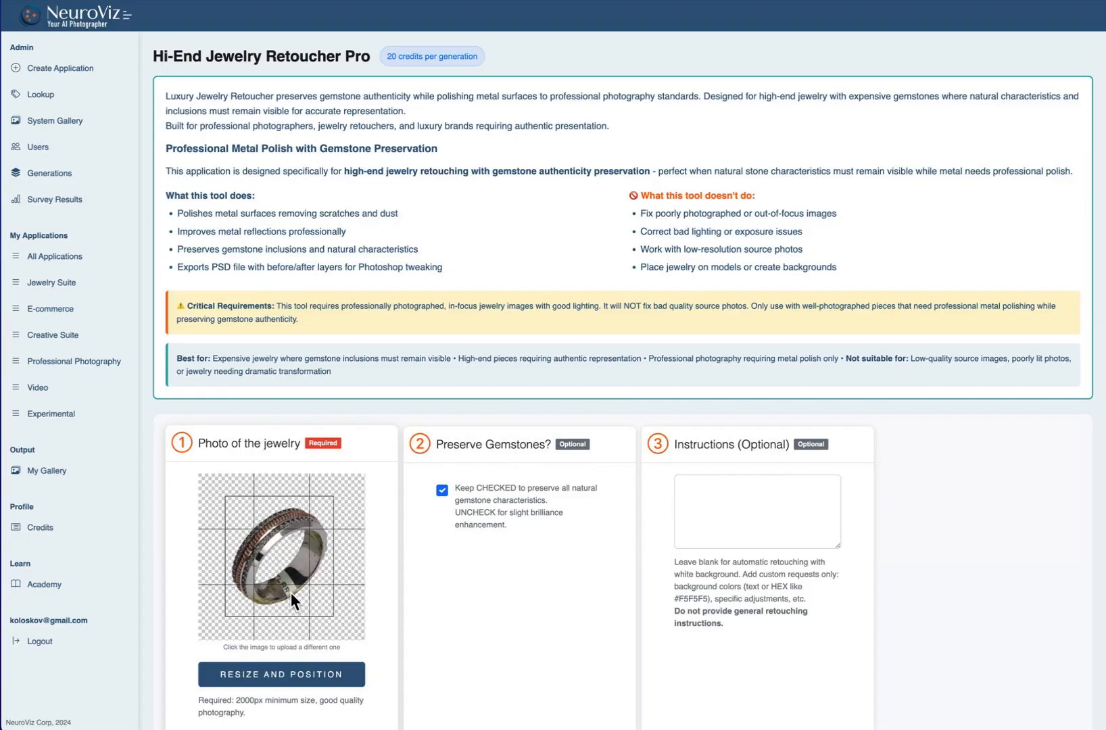
Step: Enter "remove label" as the retouching instruction for the band ring and generate the image
left_click(752, 504)
type("remobv")
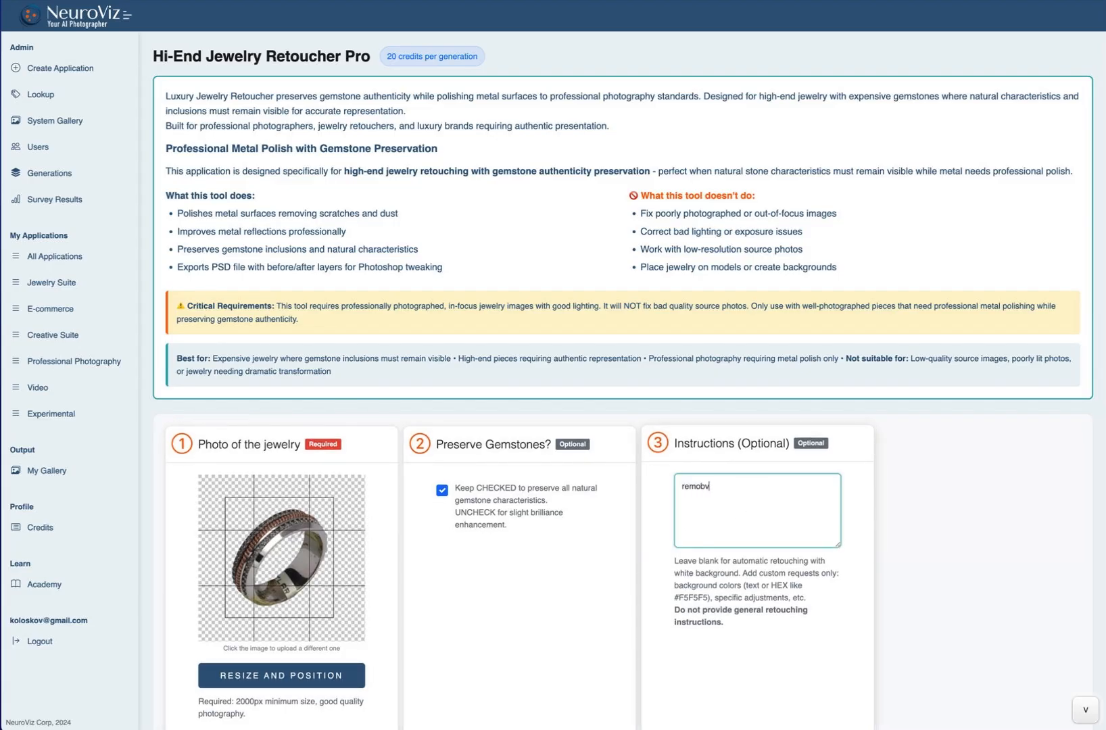
type("e label")
right_click(707, 487)
left_click(728, 493)
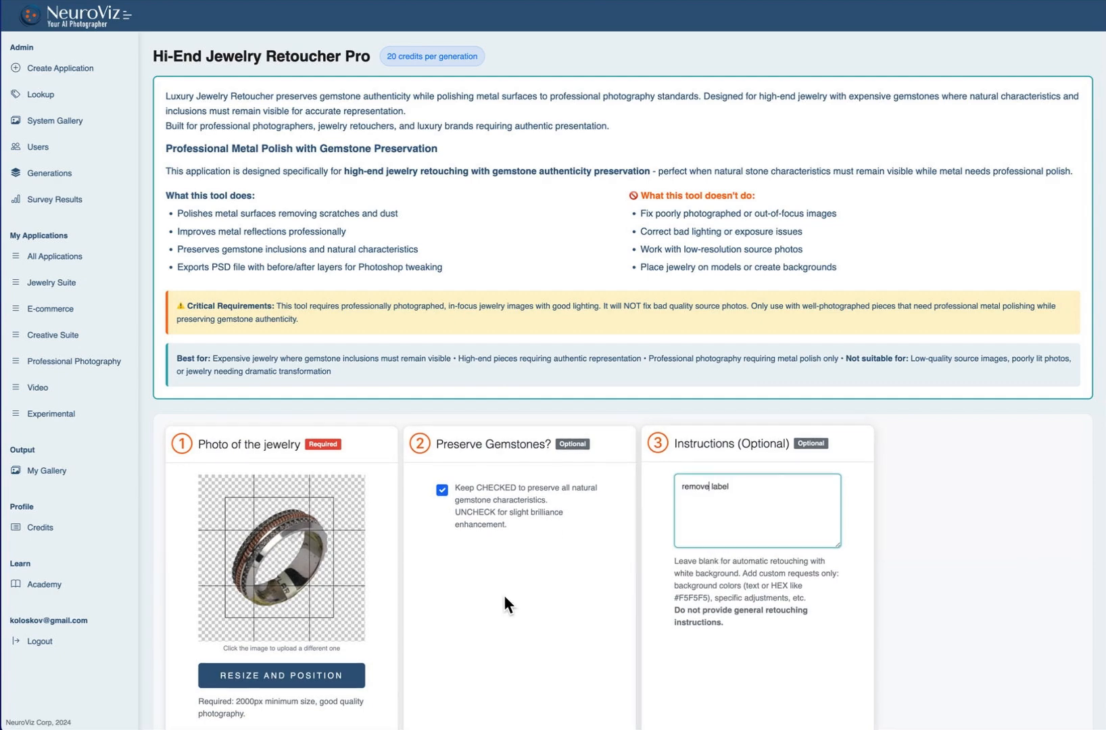
scroll(603, 581, "down", 2)
left_click(252, 677)
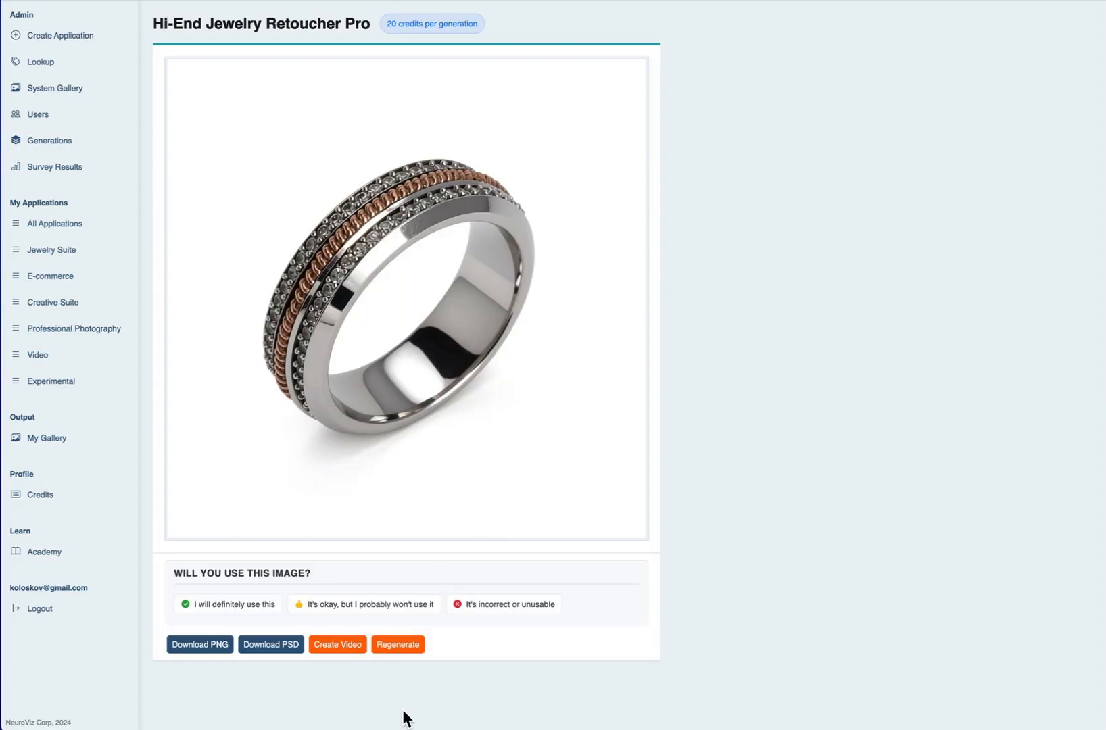
Step: Return to the generation form, upload the 9c00bf34-e980 band ring PNG from the bad folder and accept it in the Square frame
left_click(408, 649)
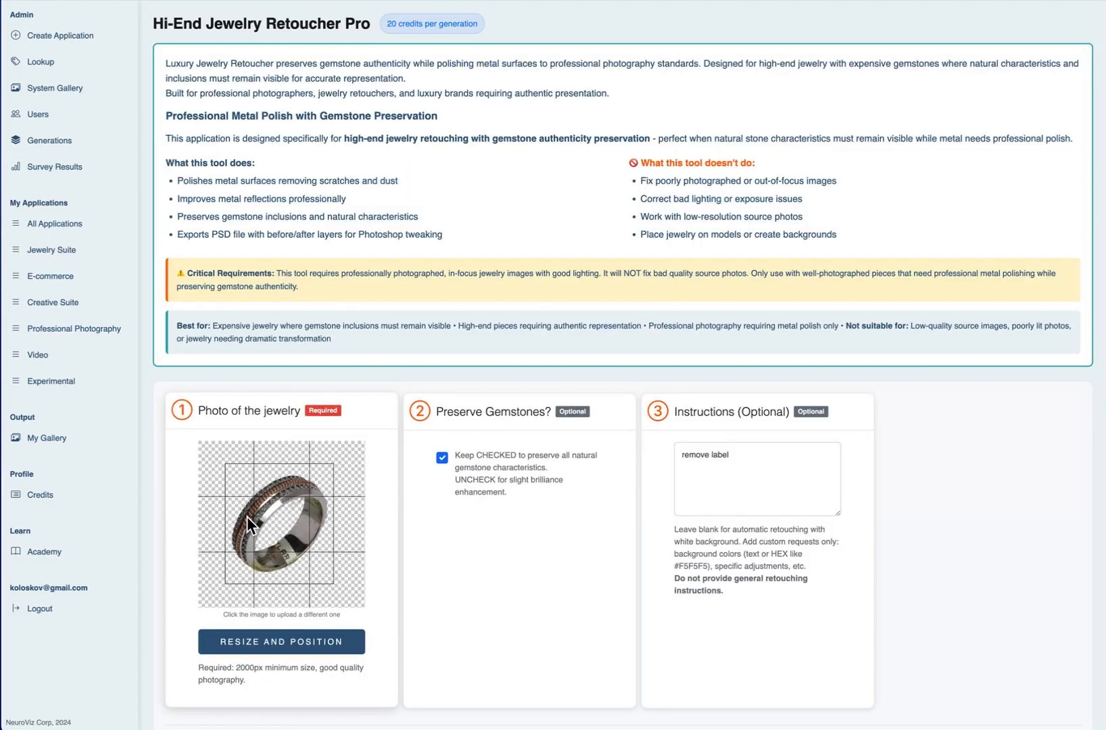
left_click(296, 504)
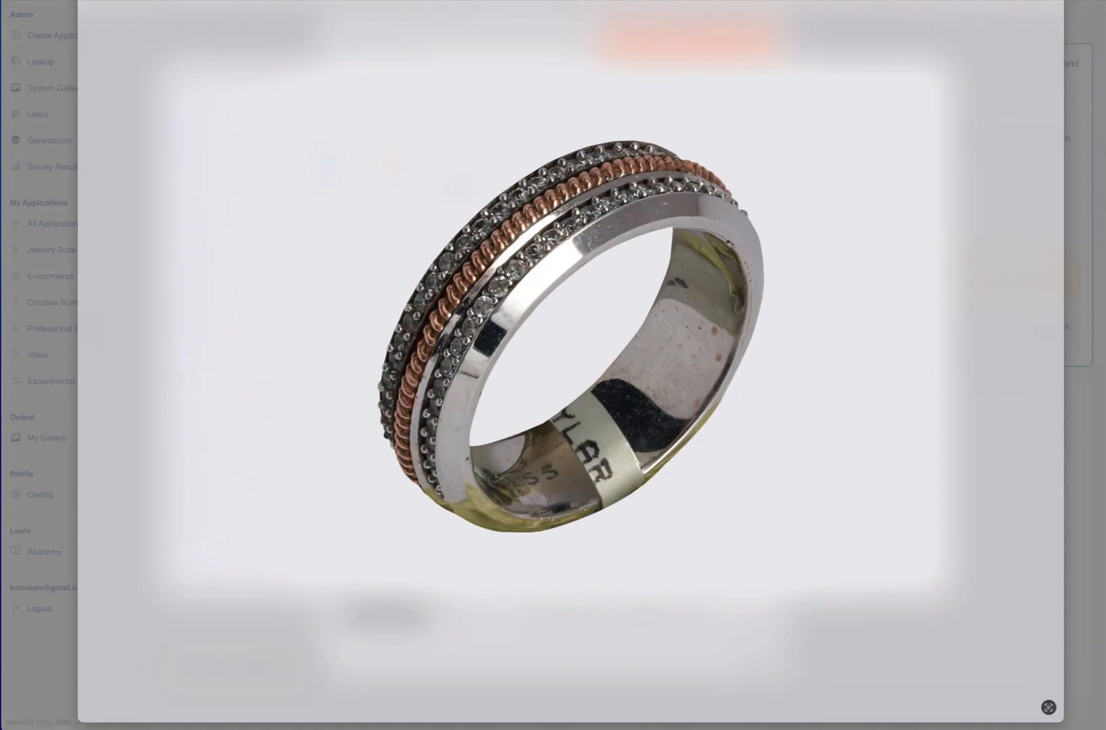
key("space")
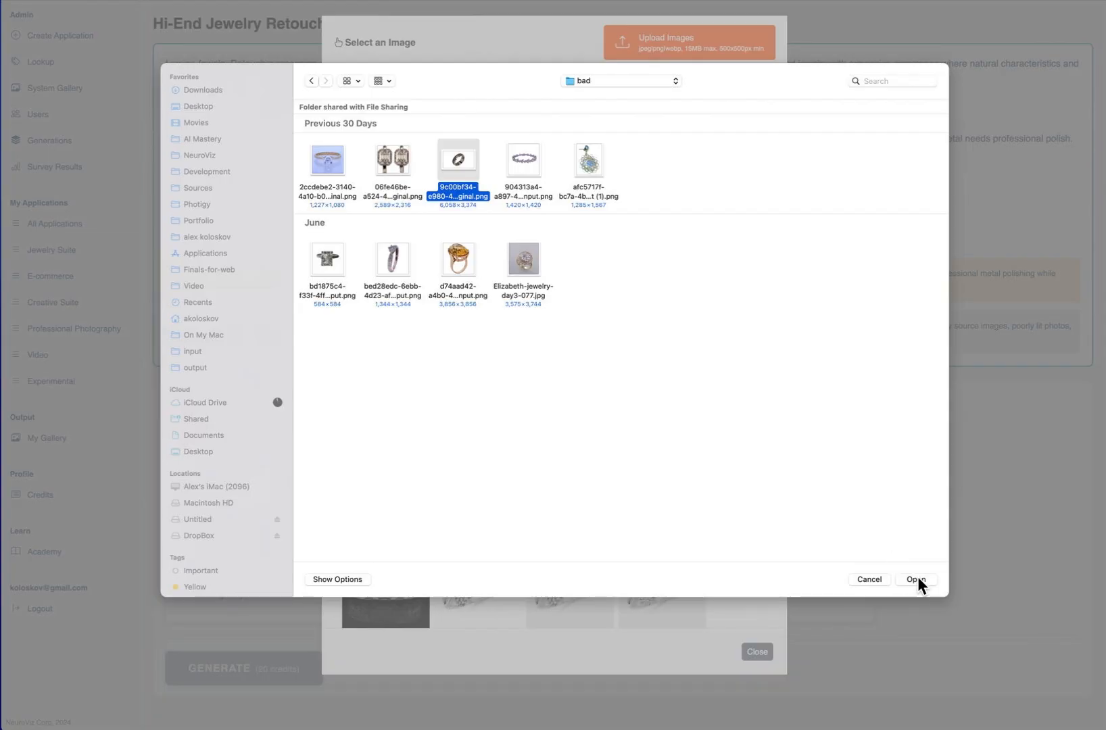
left_click(916, 581)
left_click(421, 106)
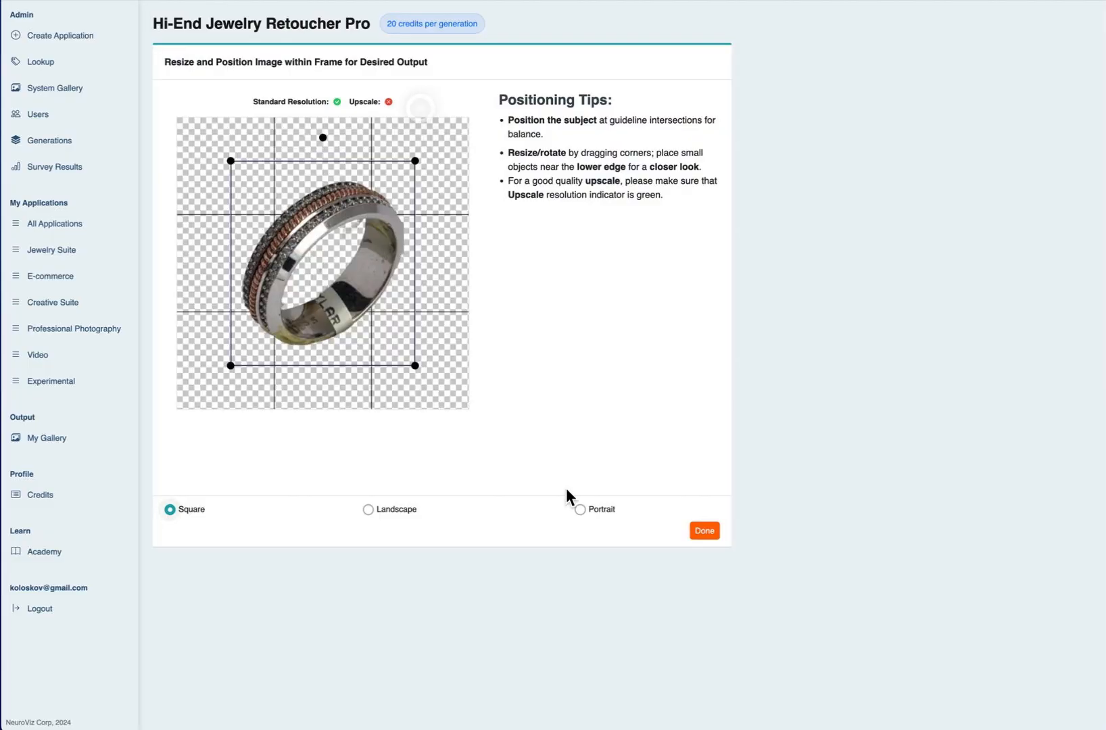
left_click(705, 531)
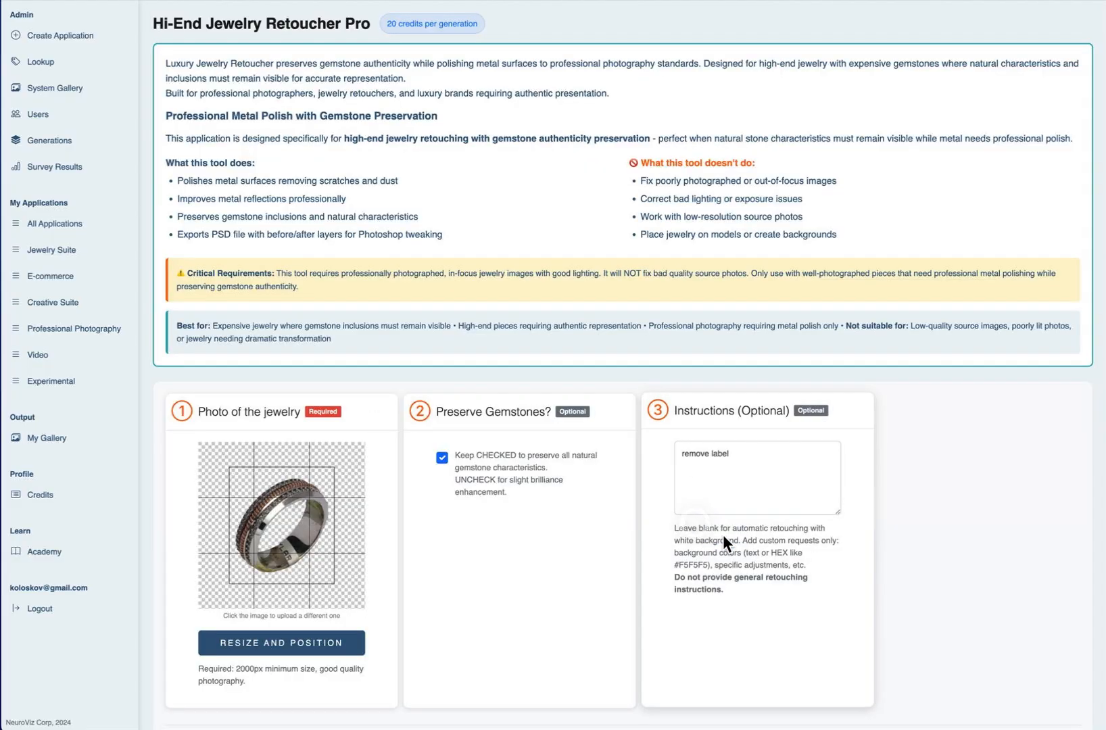
Step: Turn off gemstone preservation, extend the instruction to "remove label, make small gemstones sparkly" and generate the image
left_click(443, 457)
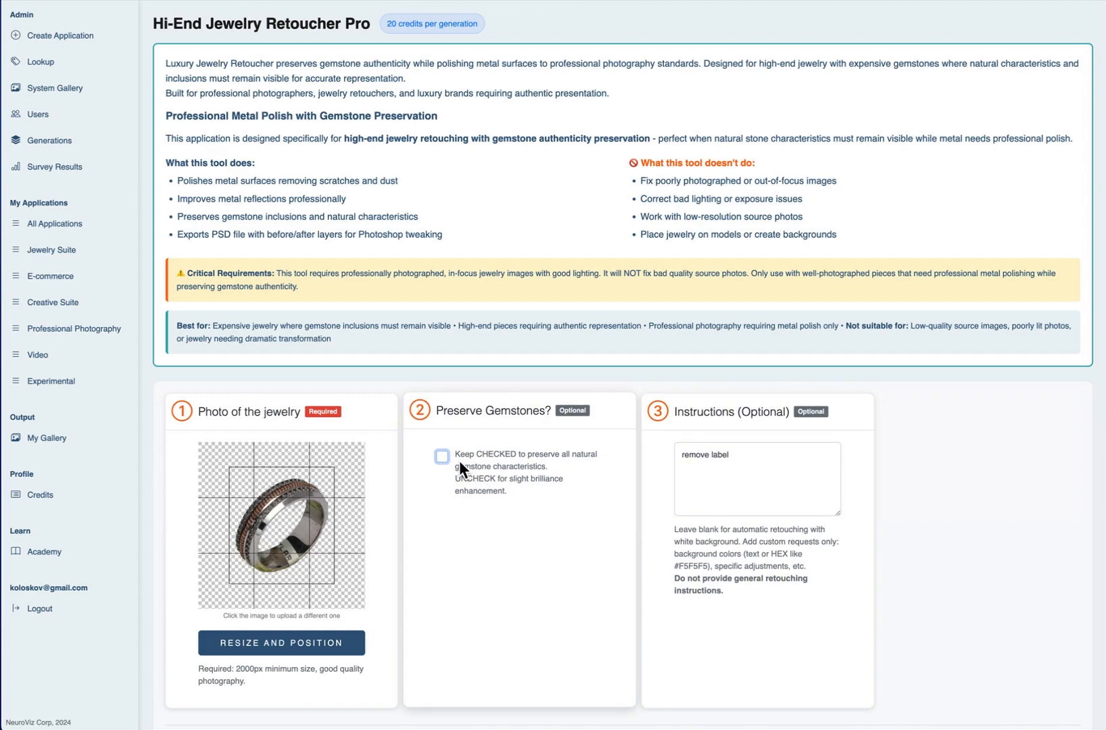
left_click(769, 455)
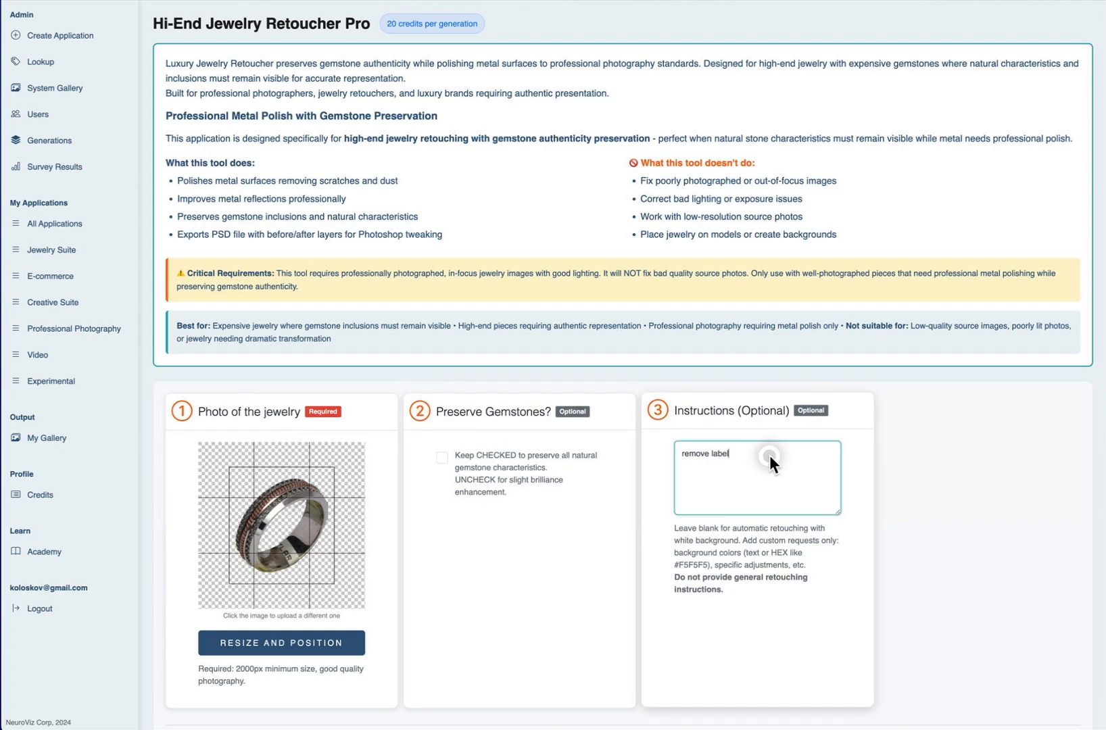
type(", make small gemstones sparkly")
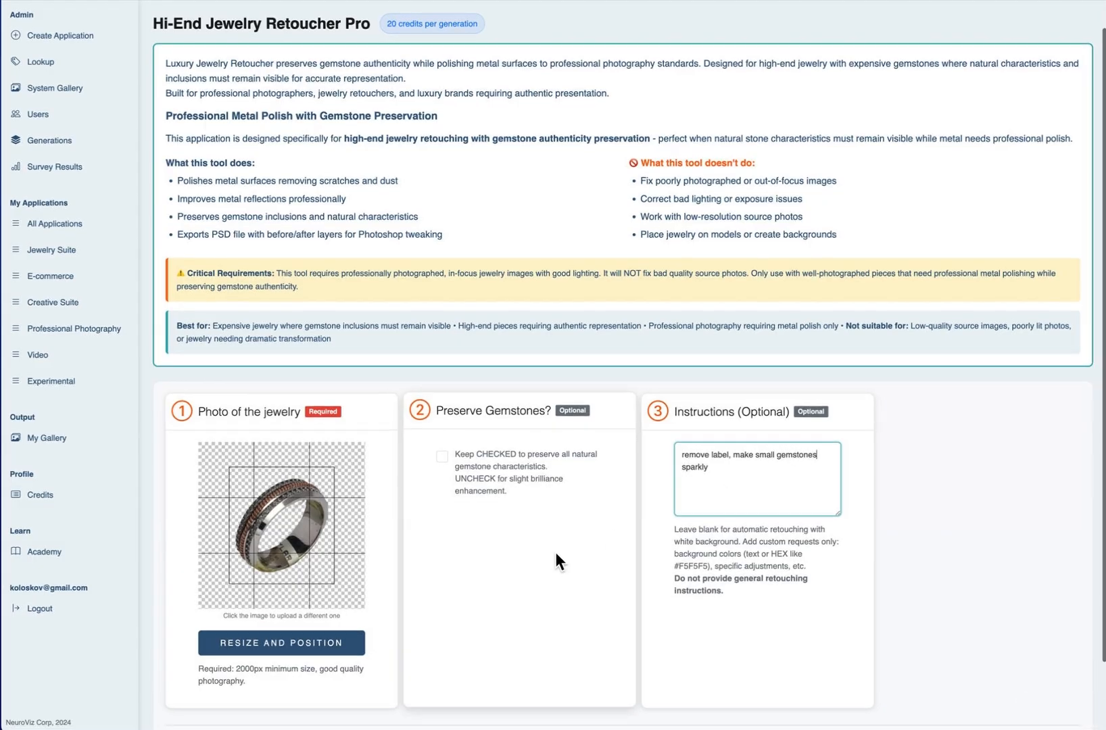
scroll(555, 551, "down", 2)
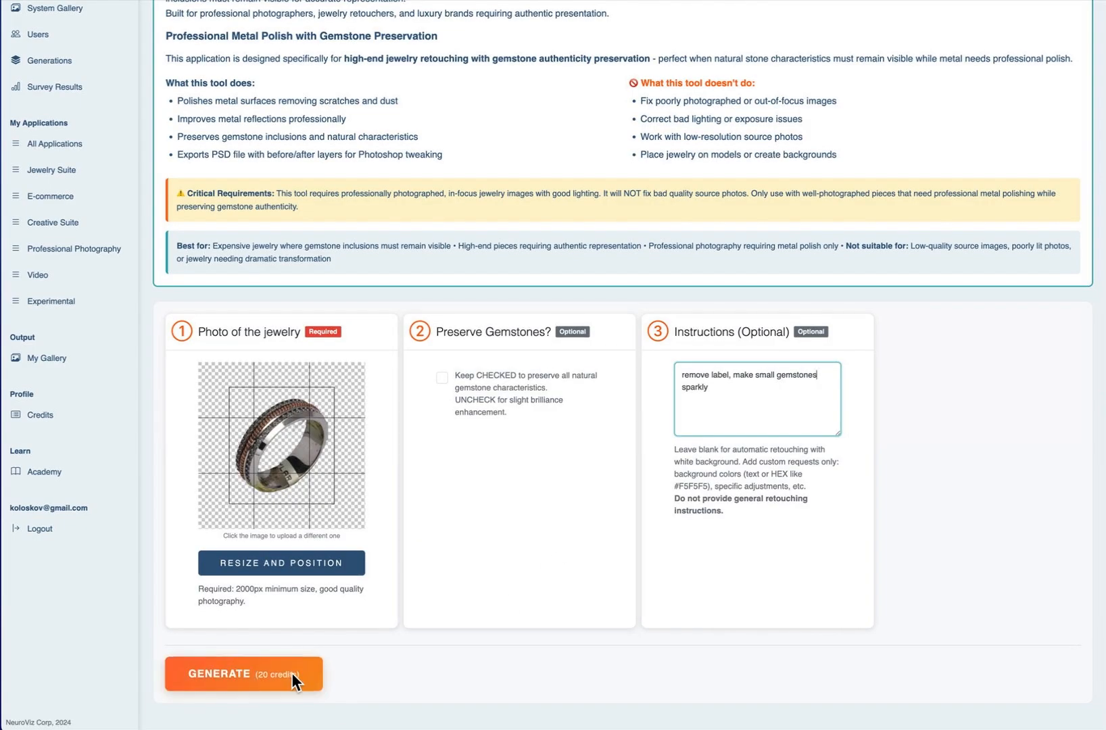
left_click(295, 674)
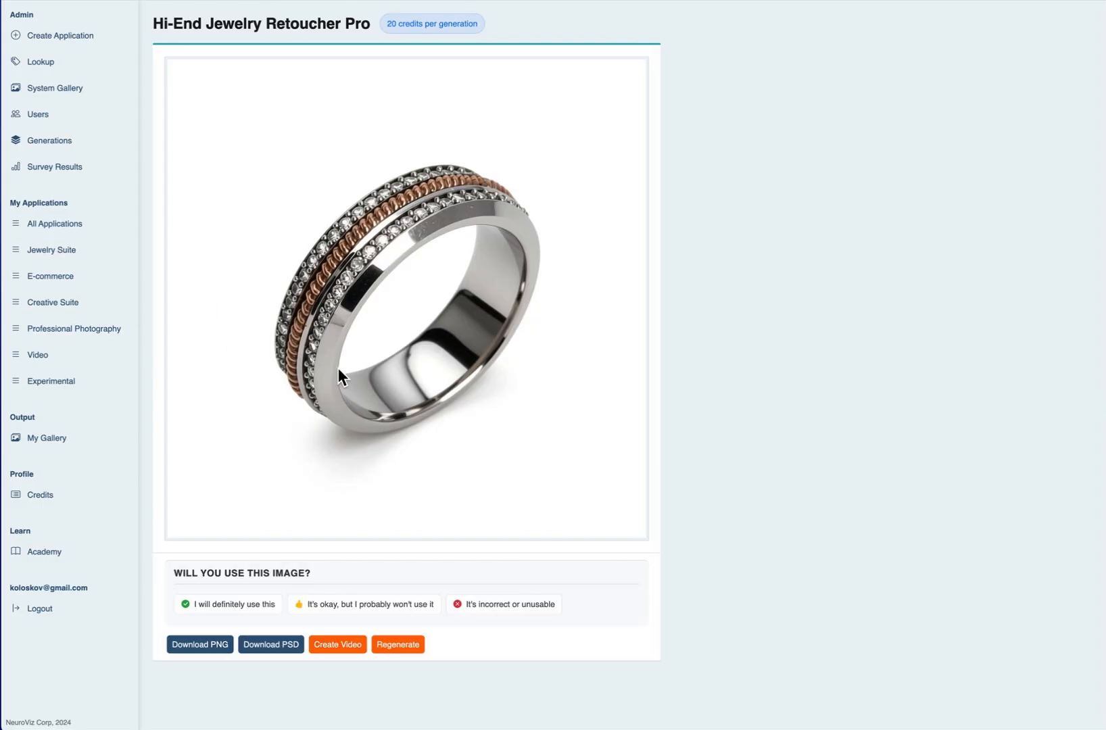
Step: Start another generation, upload the gold floral halo ring JPG from the bad folder and accept it in the Square frame
left_click(400, 642)
left_click(270, 528)
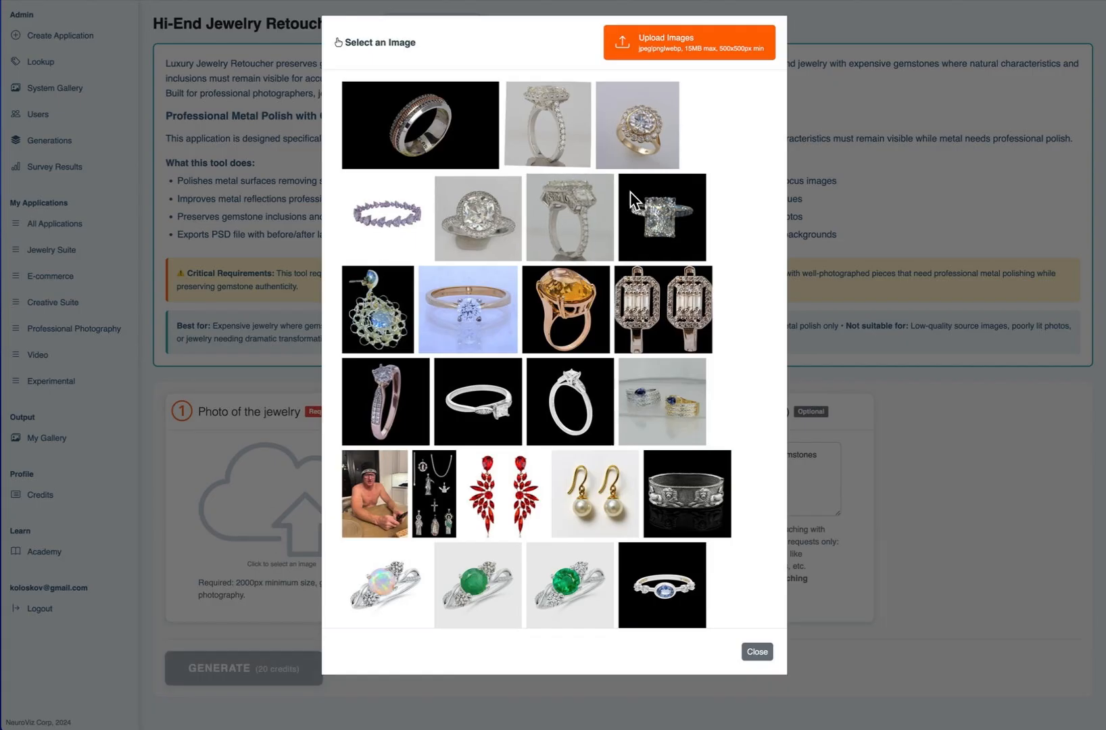
left_click(703, 54)
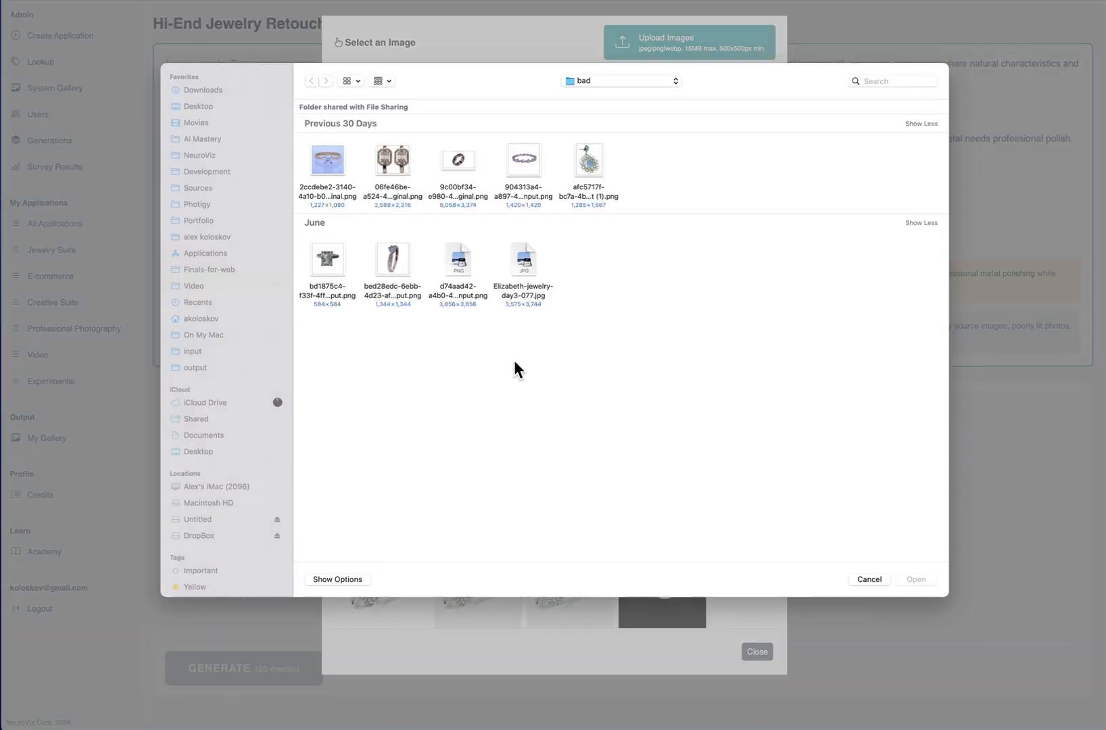
double_click(519, 258)
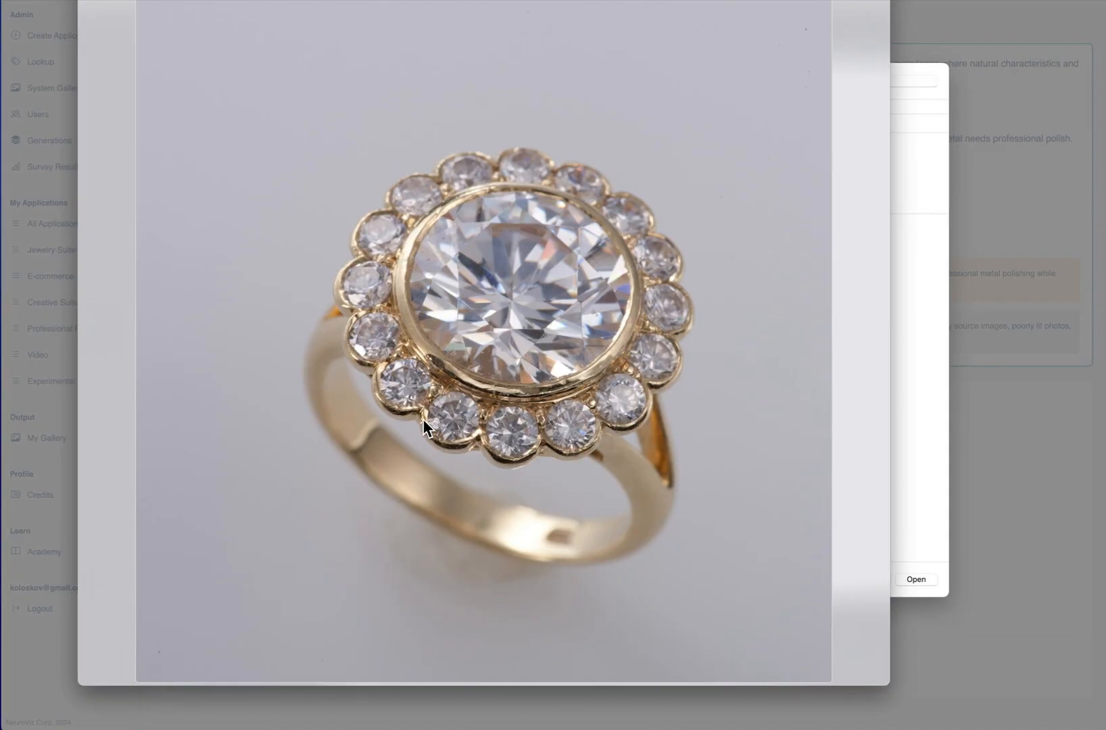
key("space")
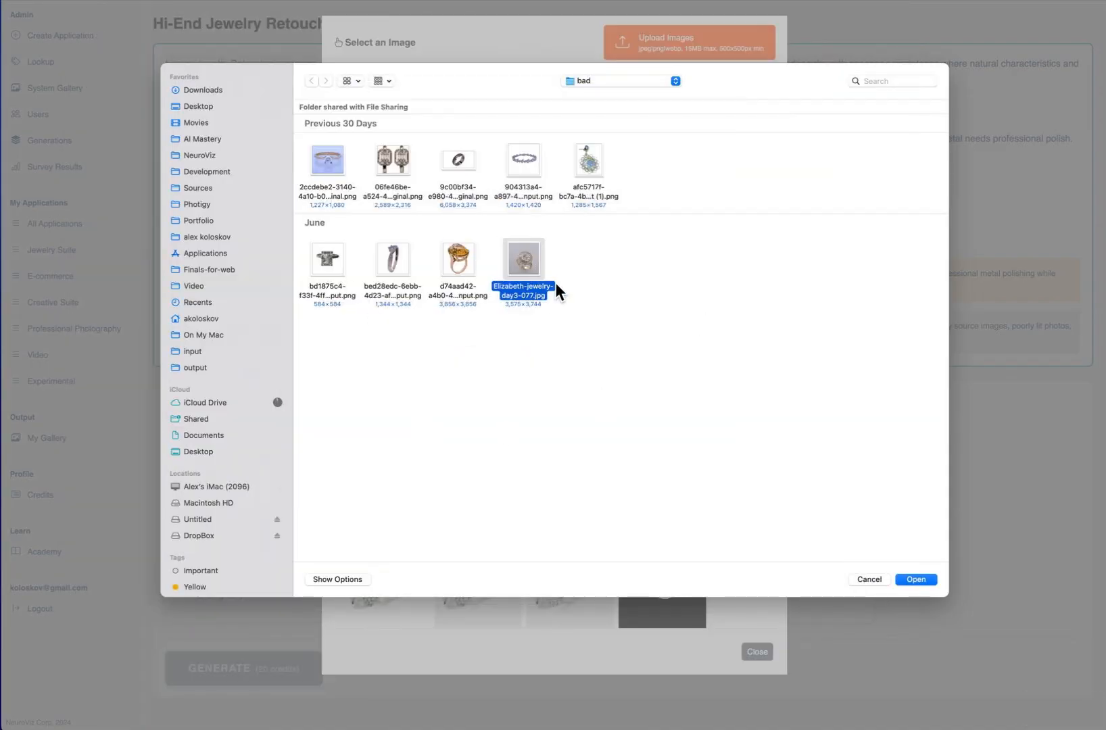
left_click(924, 579)
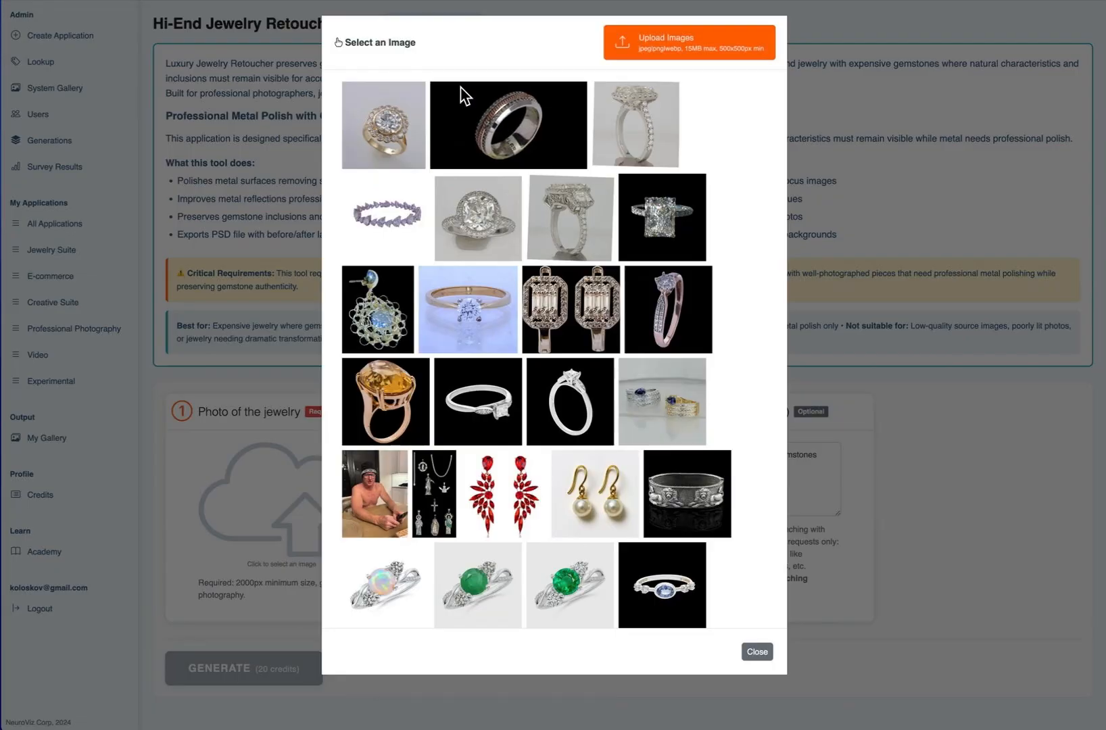
left_click(380, 127)
left_click(705, 531)
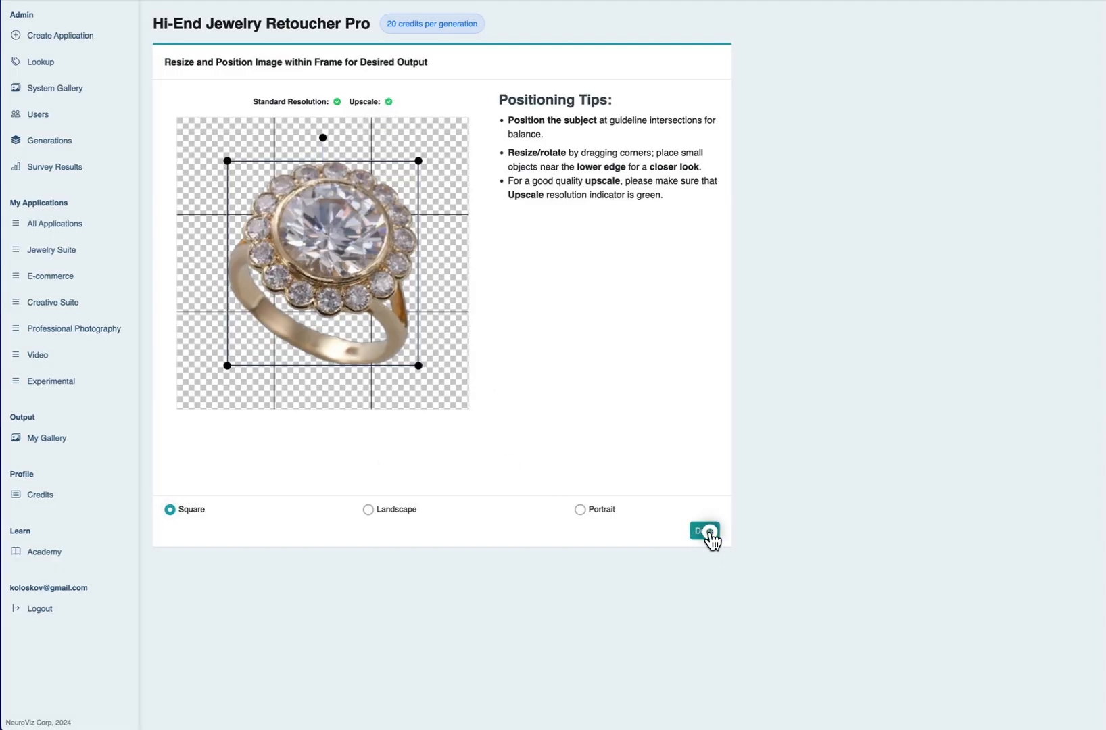
Step: Replace the retouching instruction with "make all in focus" and generate the gold floral halo ring image with gemstone preservation off
left_click_drag(709, 467, 668, 438)
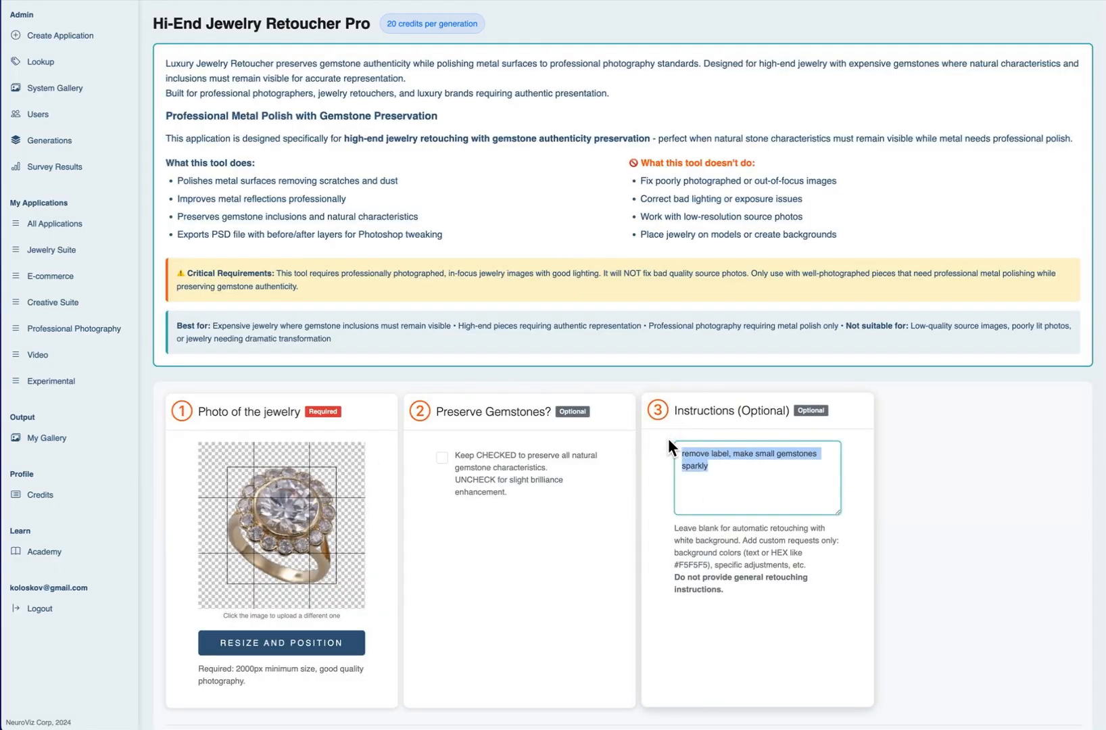
type("make all in focus")
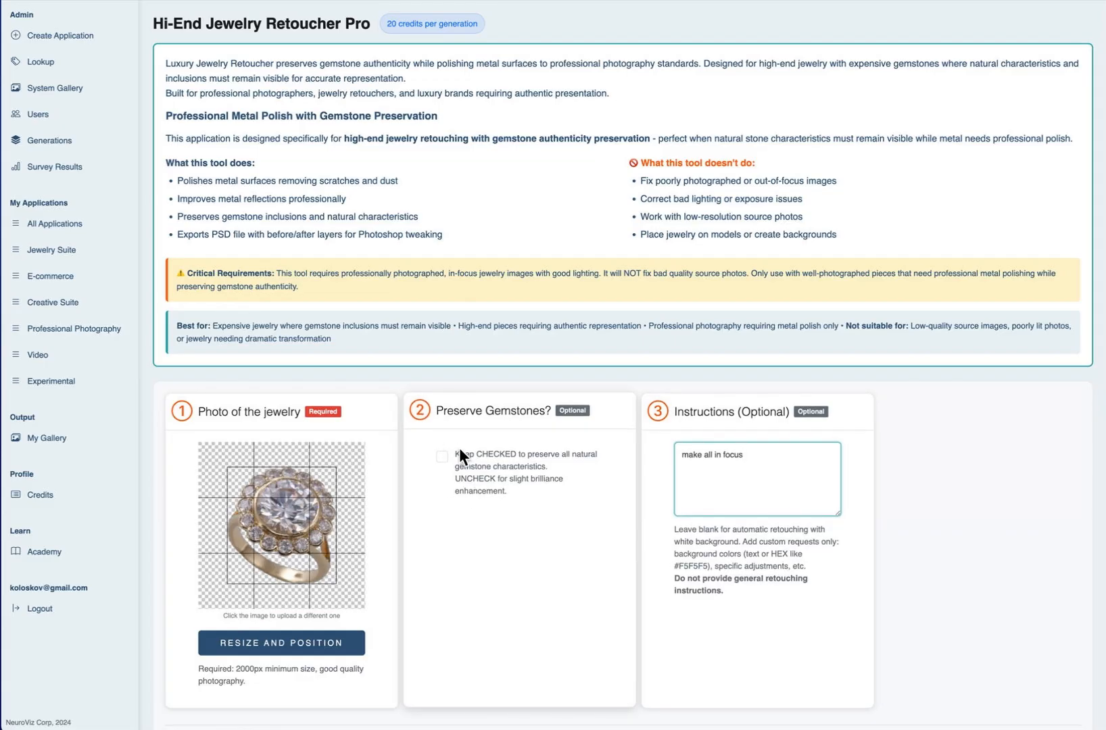
left_click_drag(458, 452, 533, 505)
left_click(534, 505)
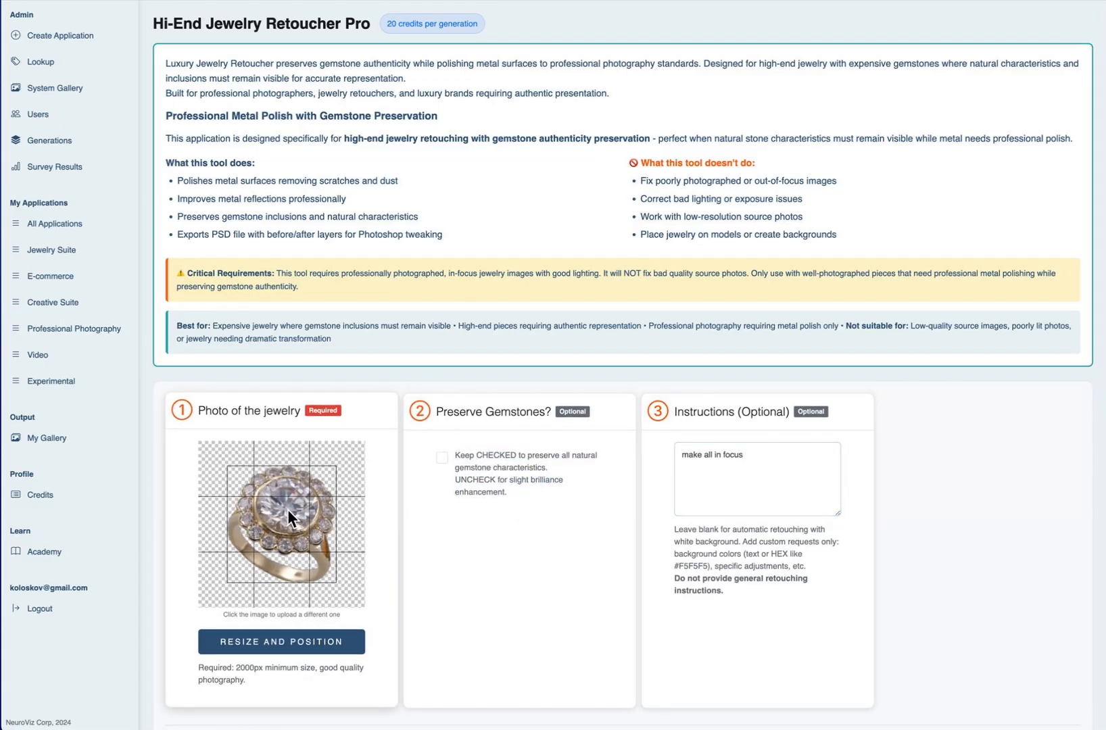
scroll(450, 628, "down", 2)
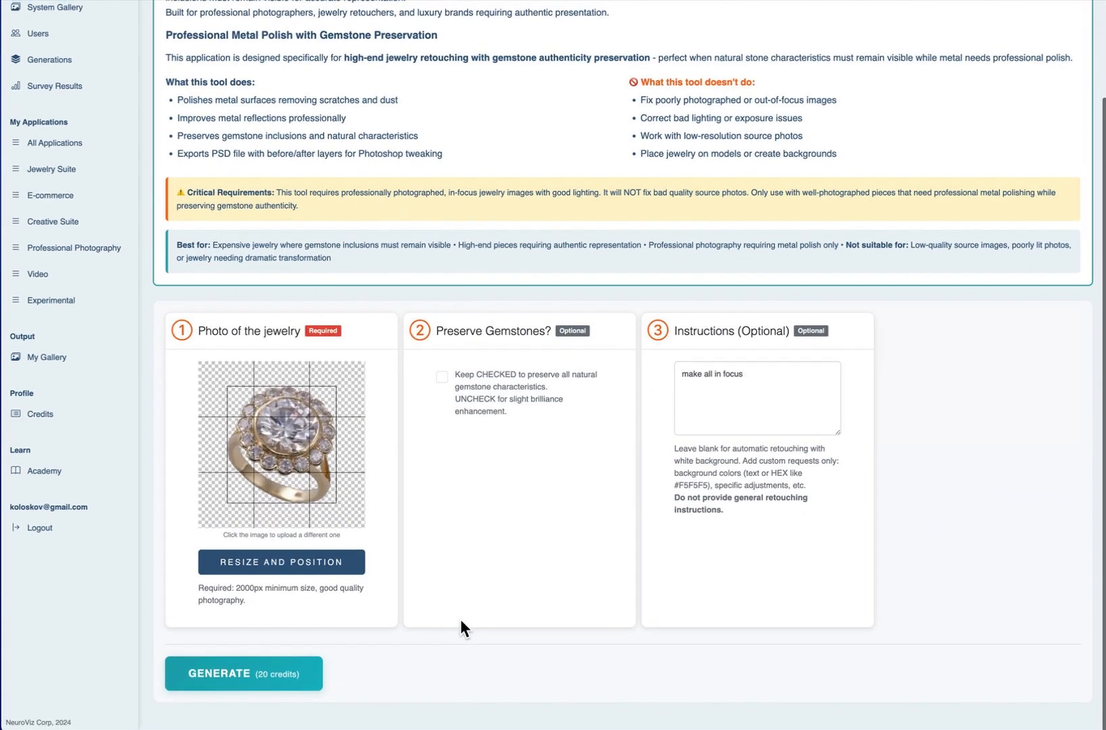
left_click(215, 685)
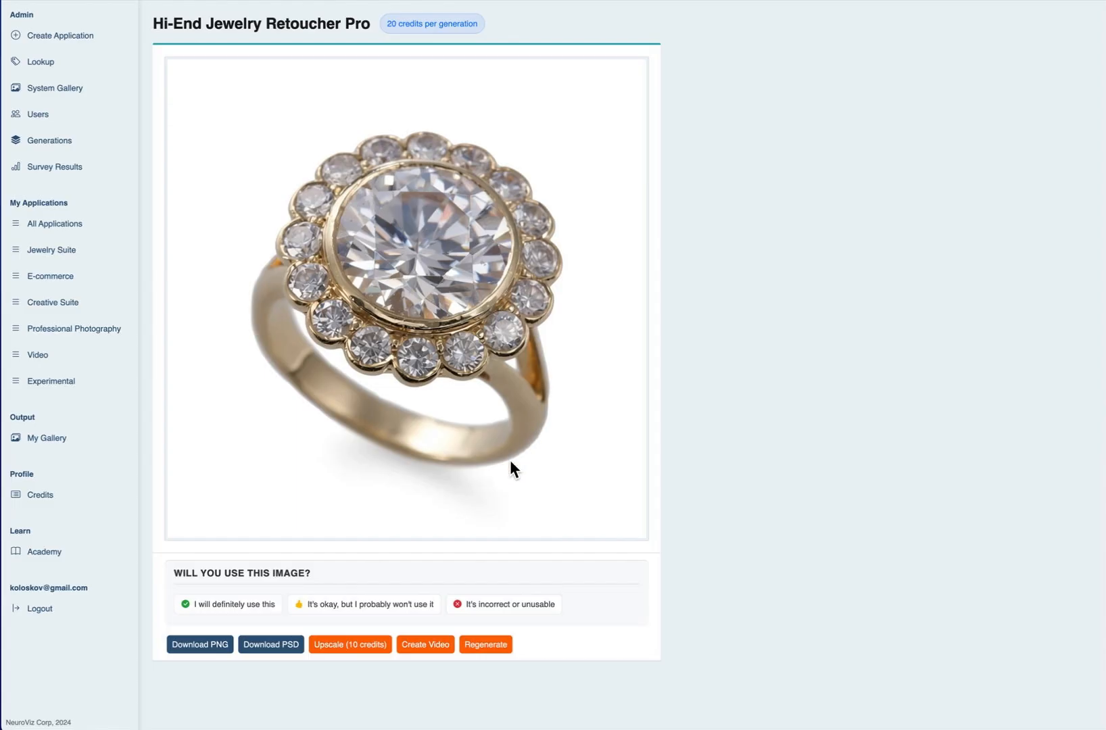
Step: Start another generation and upload R3719_01.jpg, the yellow emerald-cut three-stone ring, from the nnn folder after previewing it
scroll(465, 139, "up", 1)
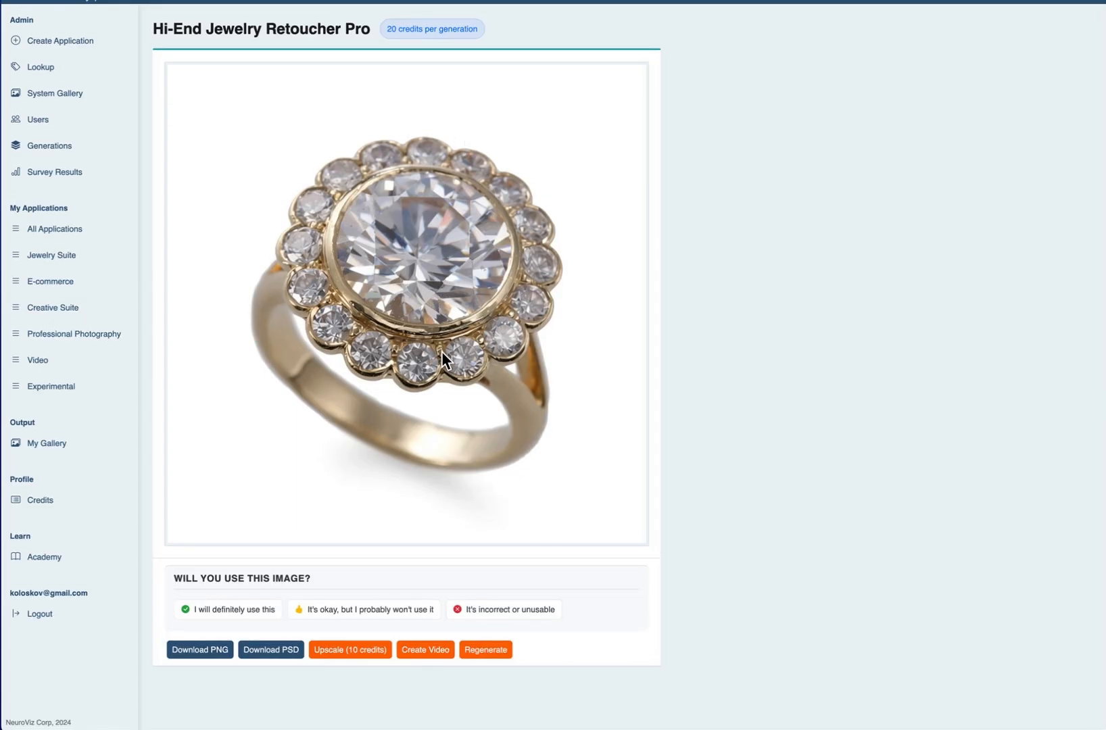
left_click(488, 650)
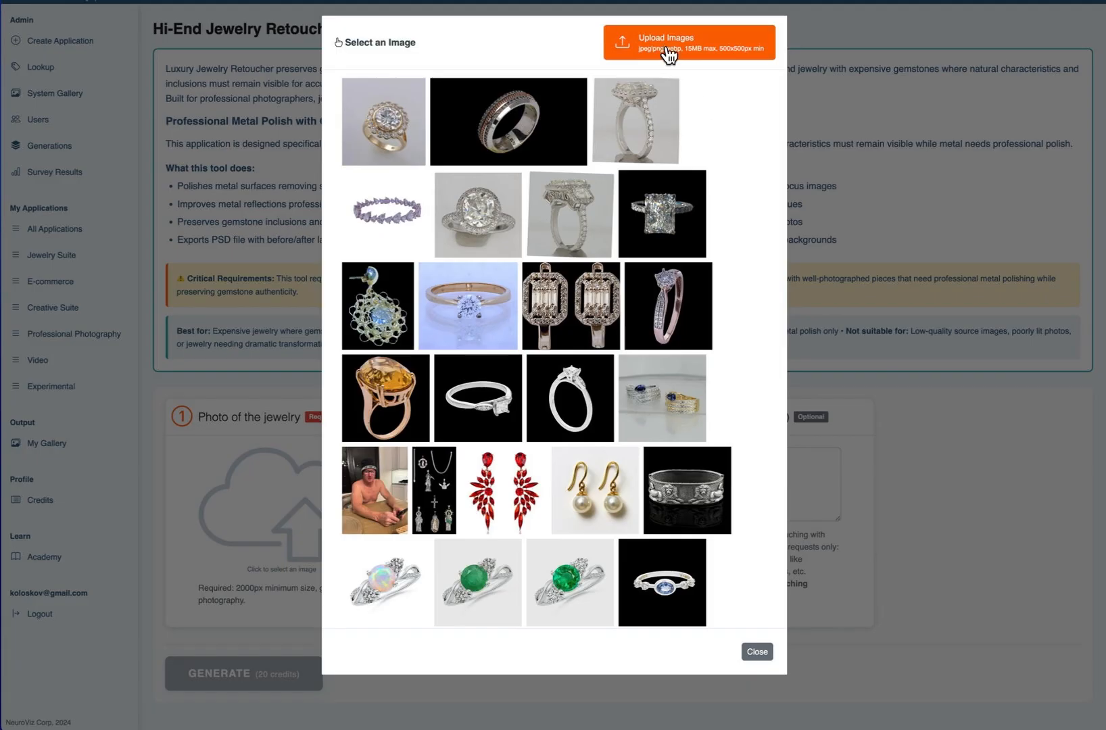
left_click(698, 54)
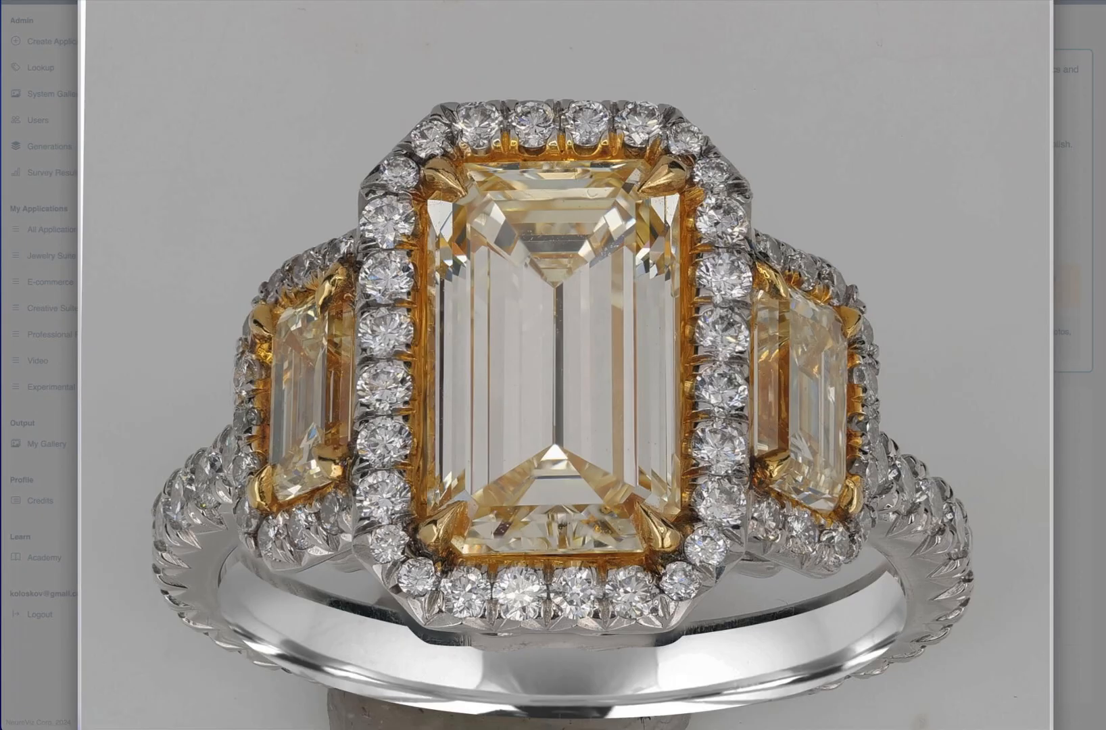
left_click_drag(1052, 729, 911, 709)
key("space")
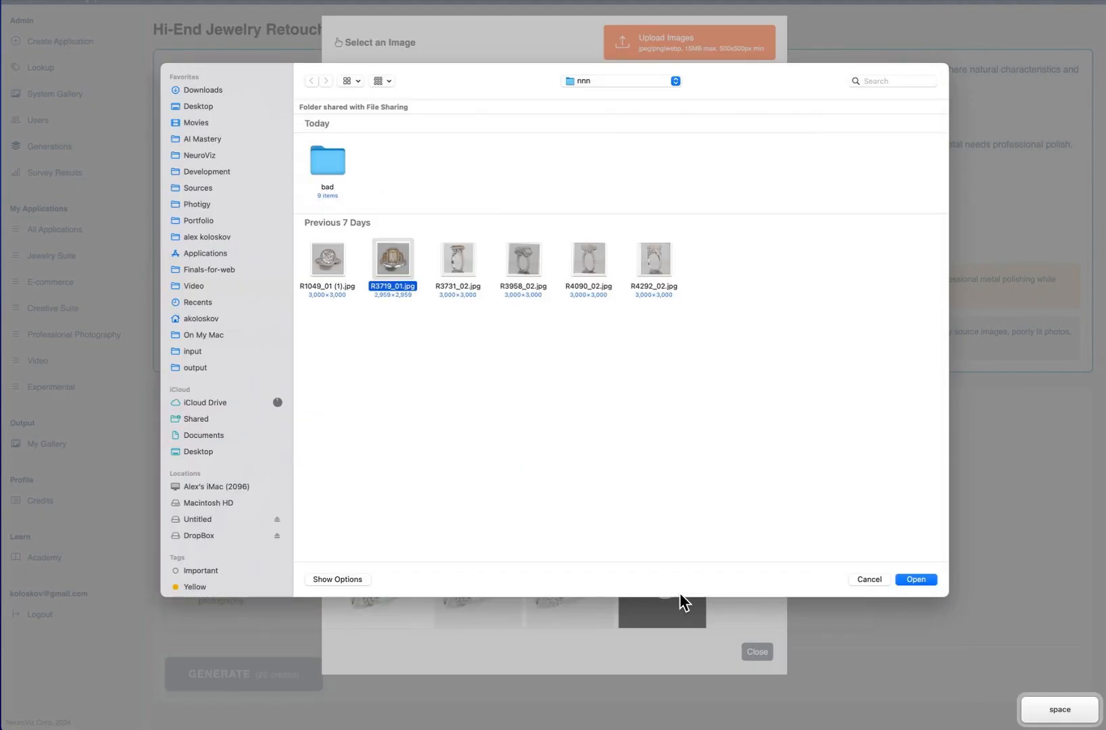
left_click(922, 582)
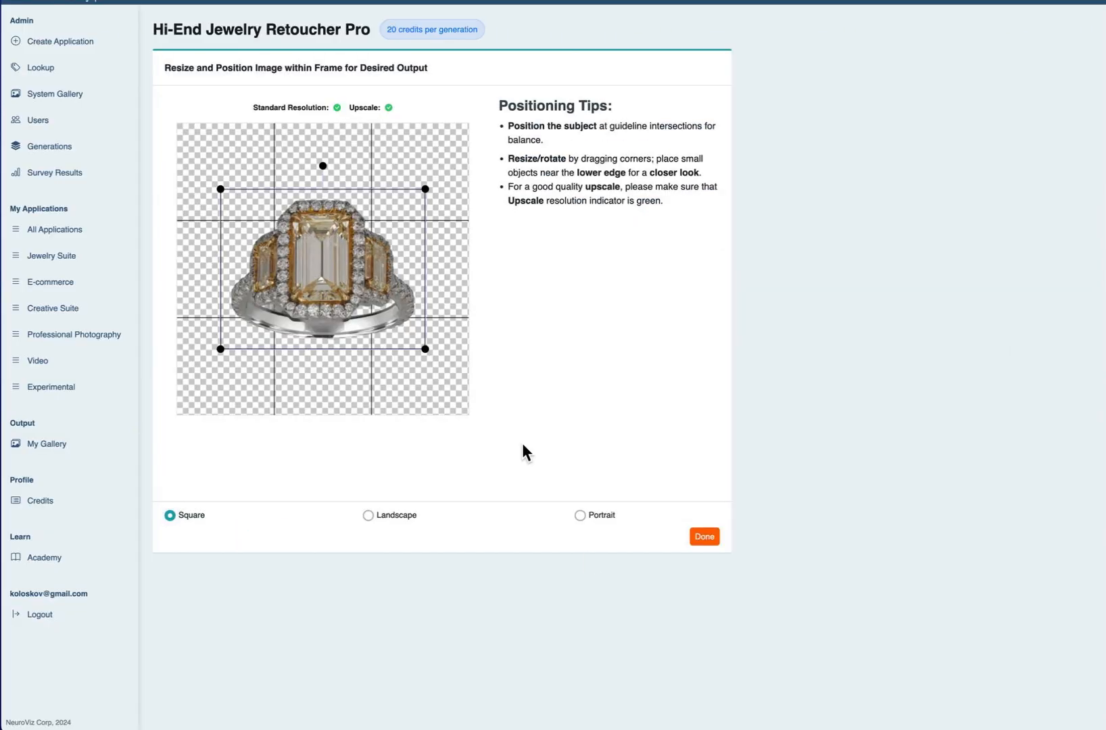
Step: Slightly enlarge the three-stone ring, recentre it in the Square frame and accept the positioning
left_click_drag(426, 349, 444, 366)
left_click_drag(371, 302, 366, 293)
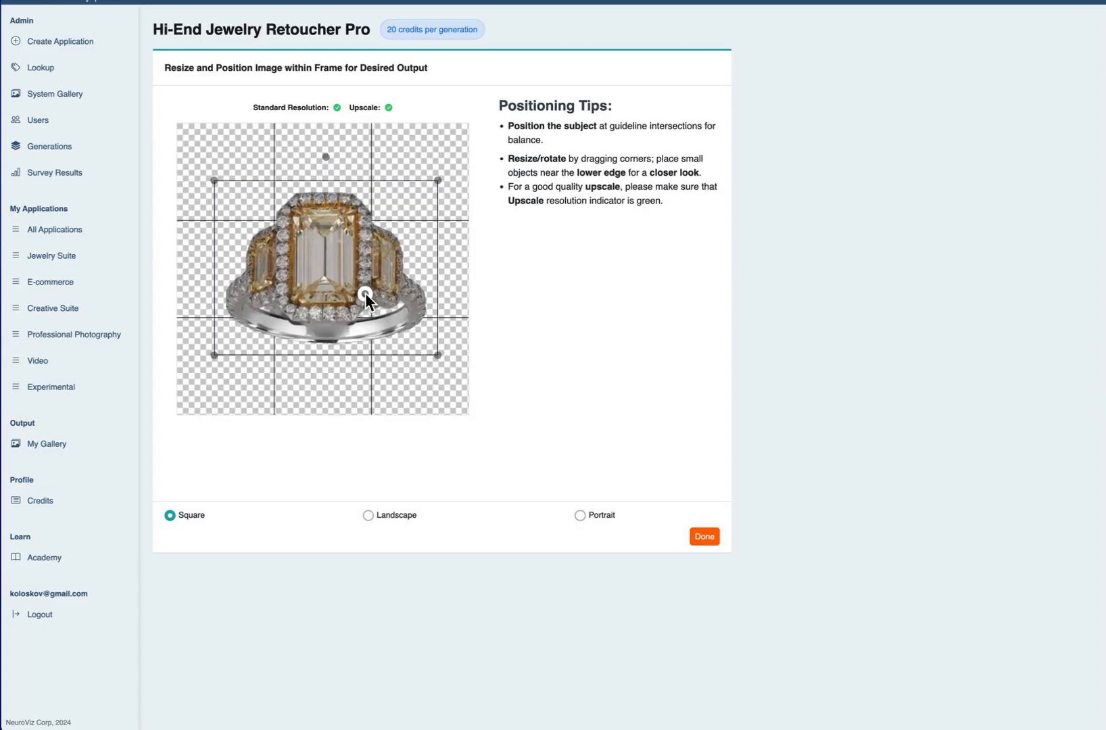
left_click(710, 538)
Step: Turn on gemstone preservation, clear the retouching instruction and generate the three-stone ring image
left_click(442, 464)
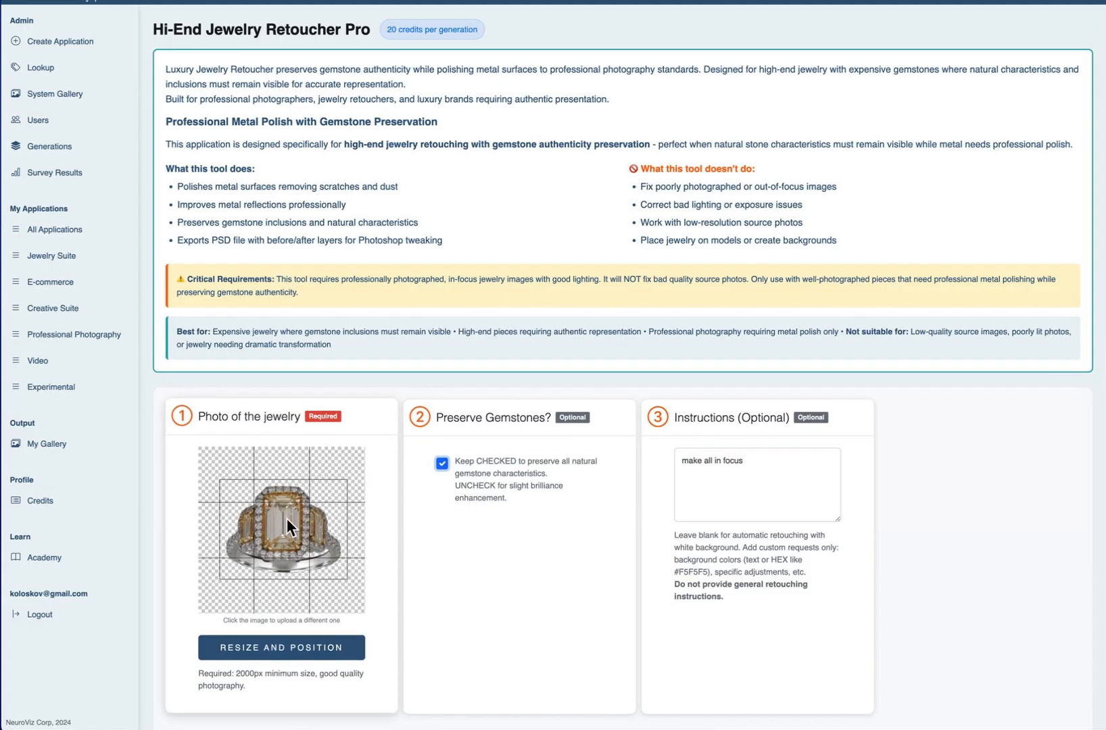
triple_click(773, 460)
key("BackSpace")
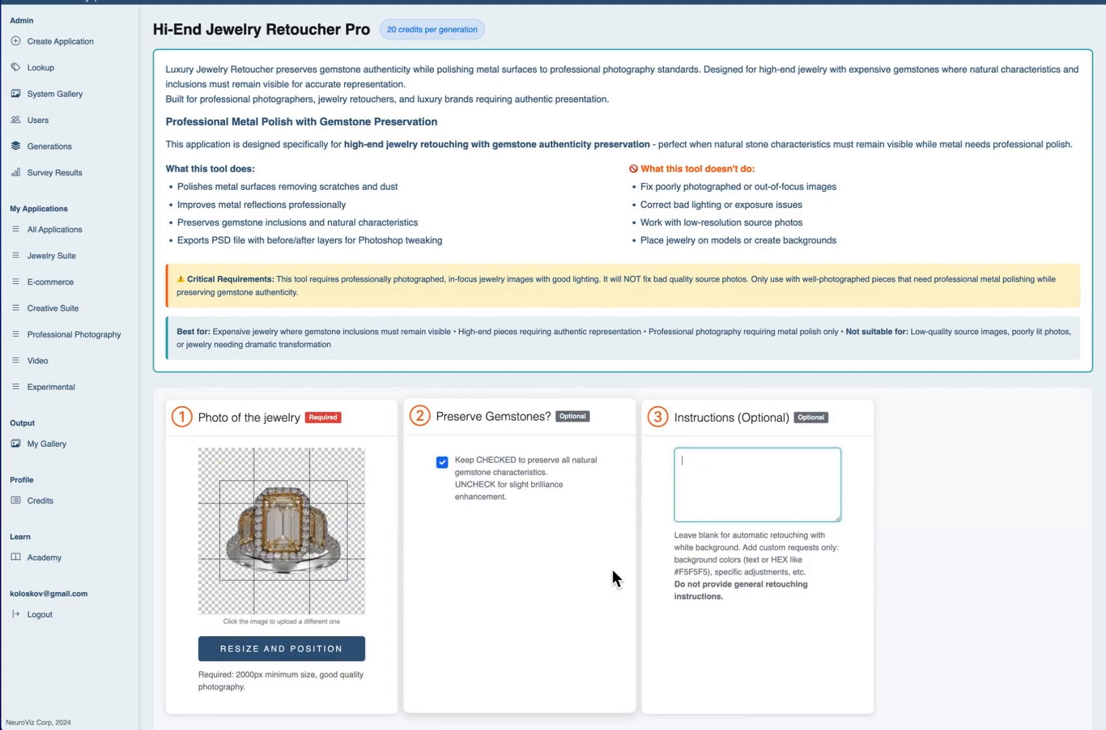
scroll(612, 569, "down", 2)
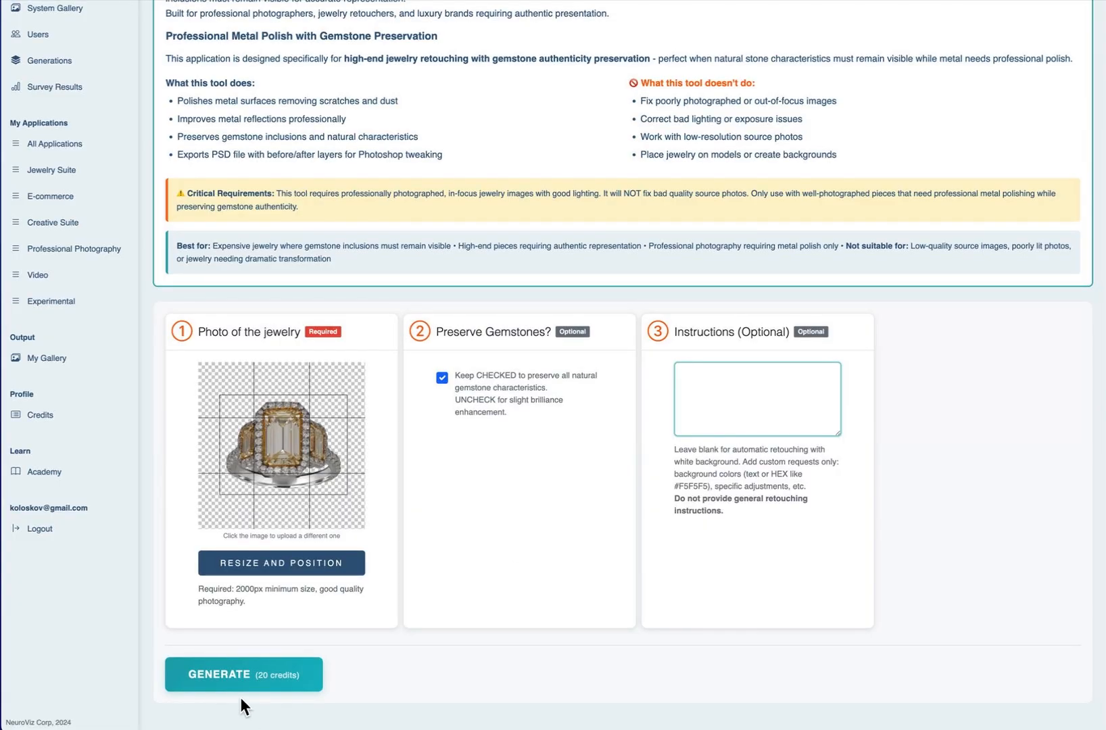
left_click(231, 674)
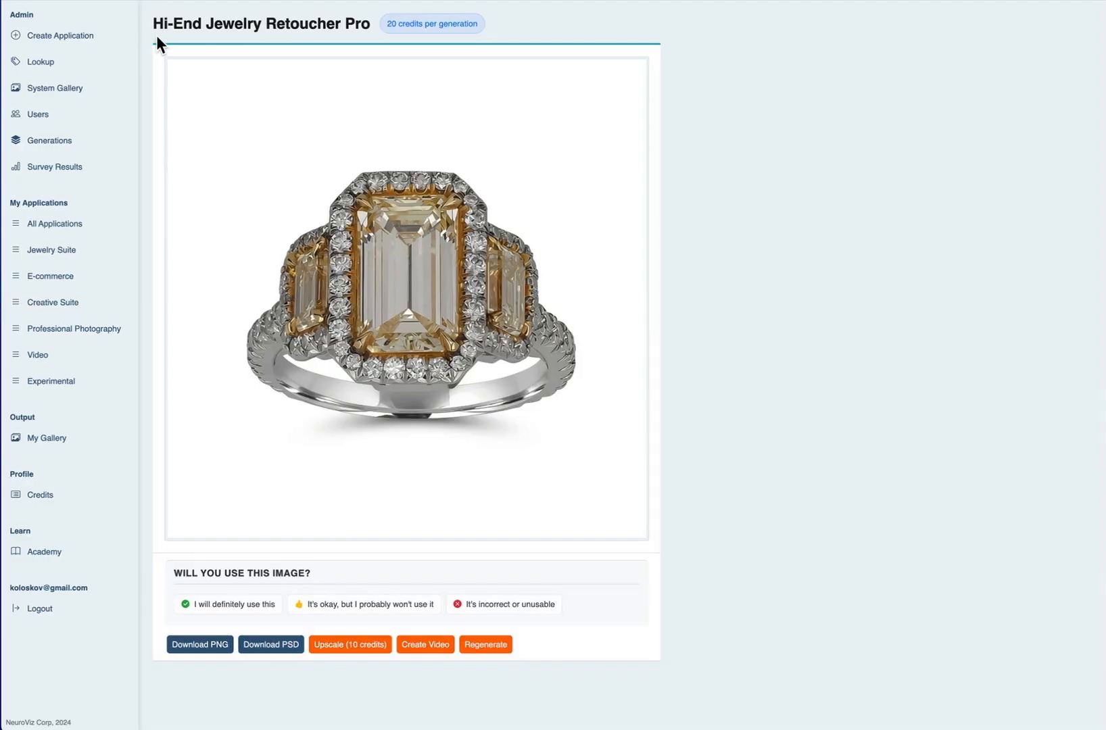
scroll(156, 36, "up", 1)
left_click_drag(154, 39, 327, 39)
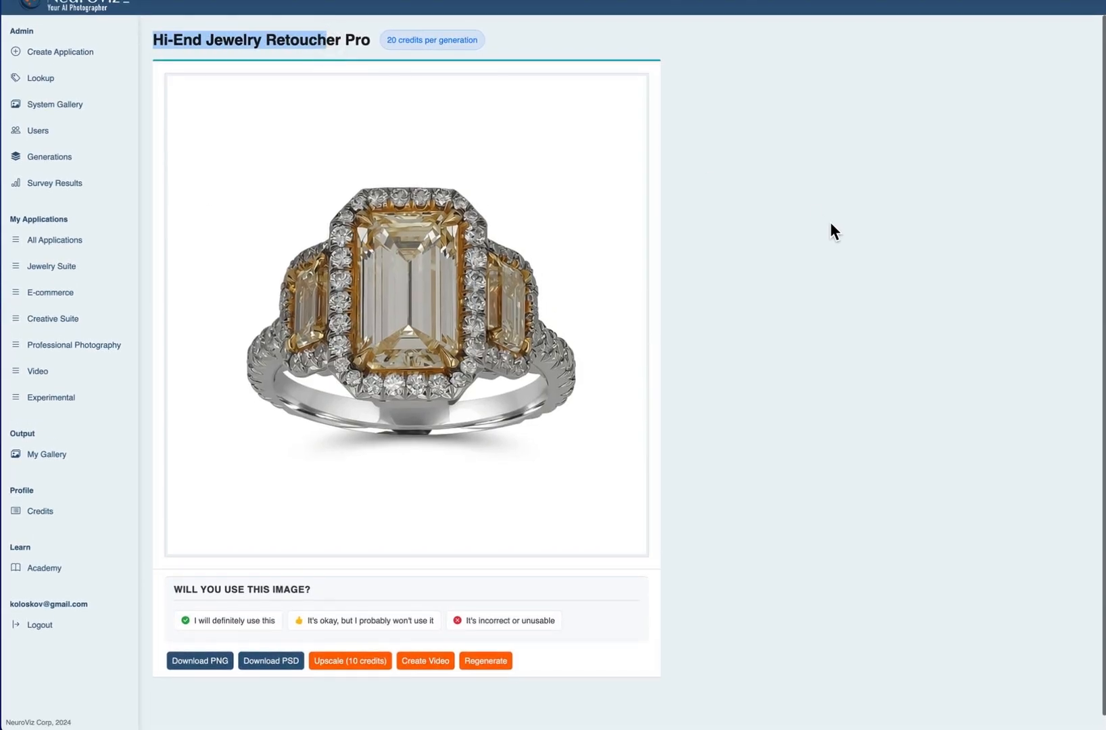